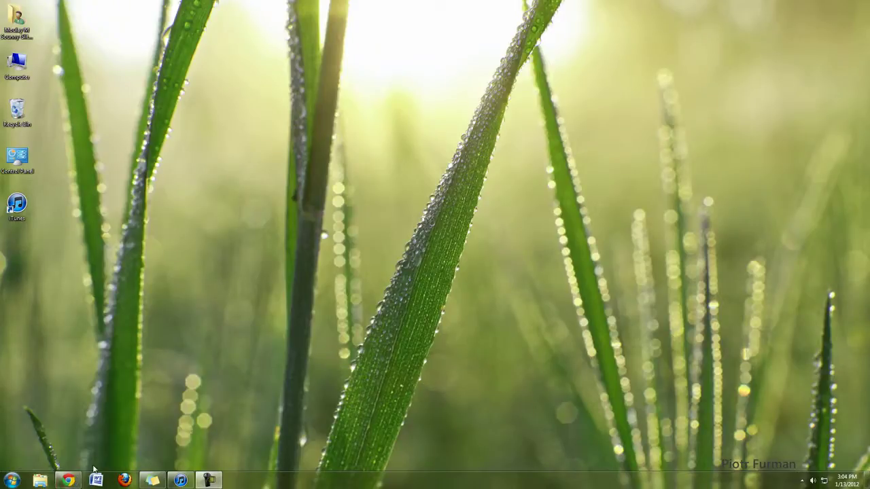
Open a new Chrome window, restore it to a smaller size, and search Google for 'factfinder'
right_click(70, 481)
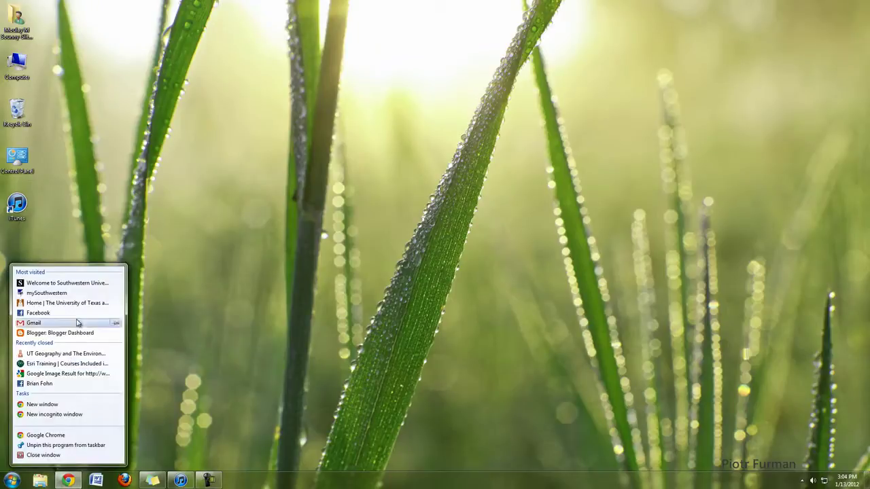
click(70, 404)
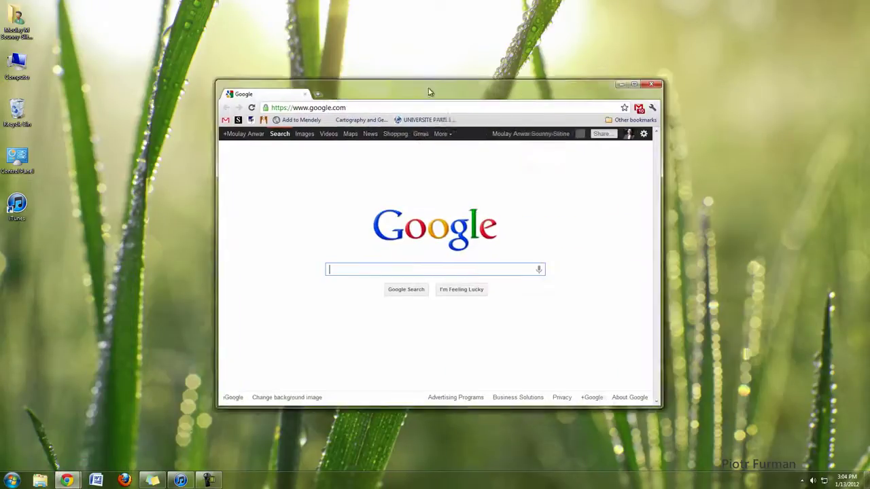
drag(430, 89, 399, 97)
double_click(399, 97)
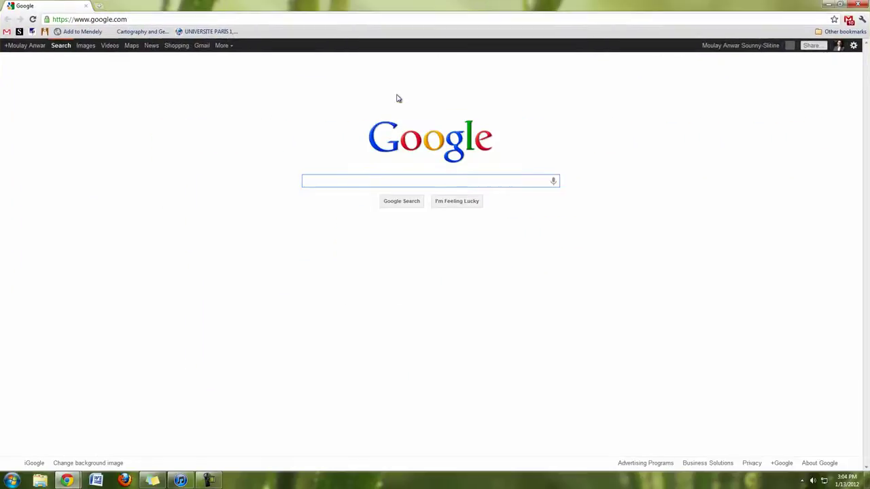
click(841, 6)
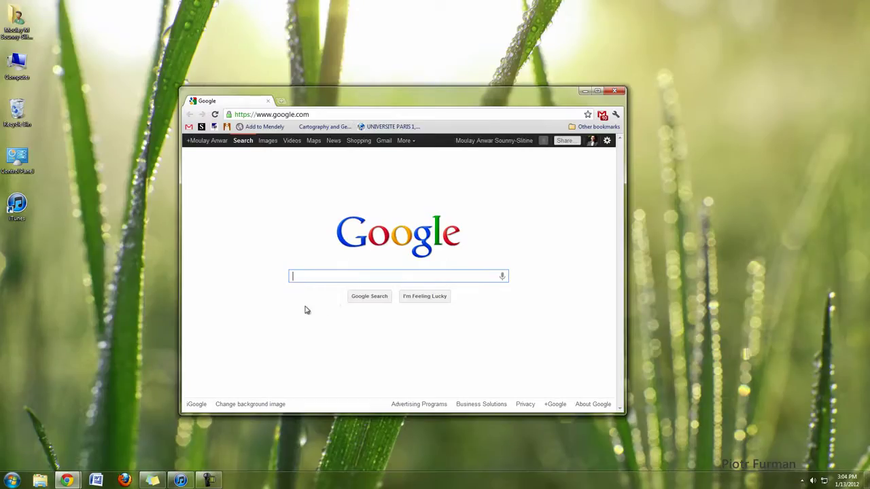
text(factf)
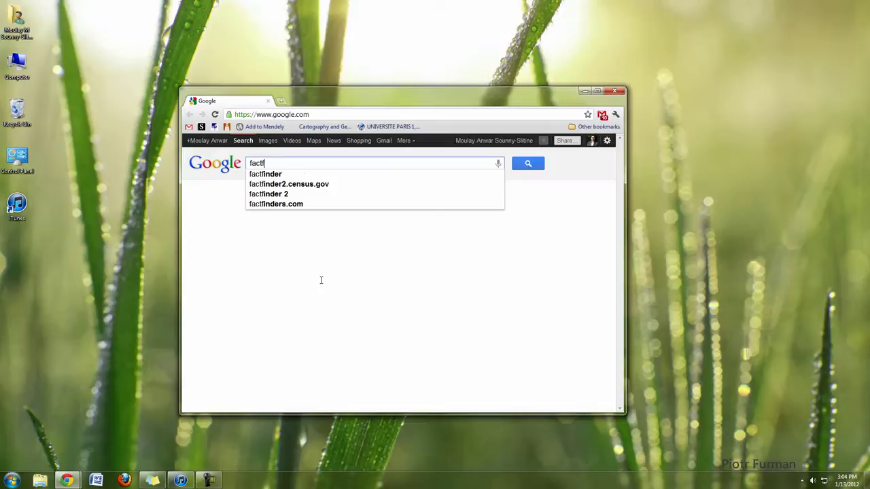
text(inder)
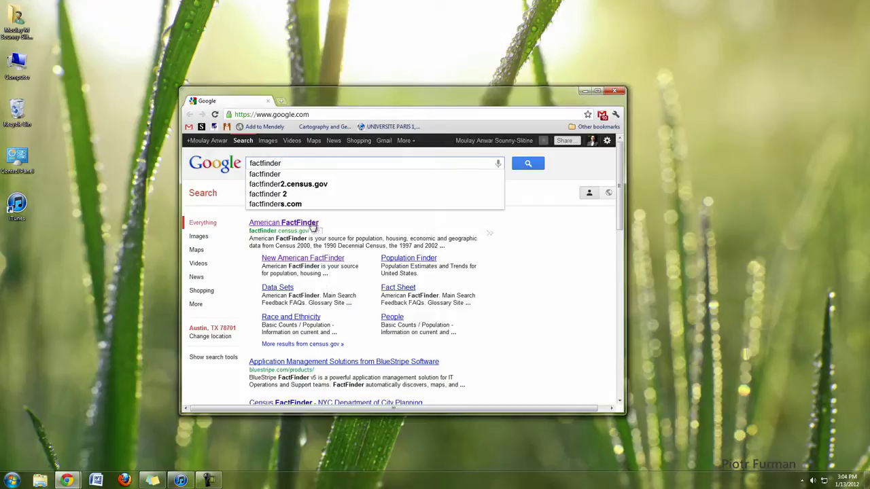
mouse_move(305, 232)
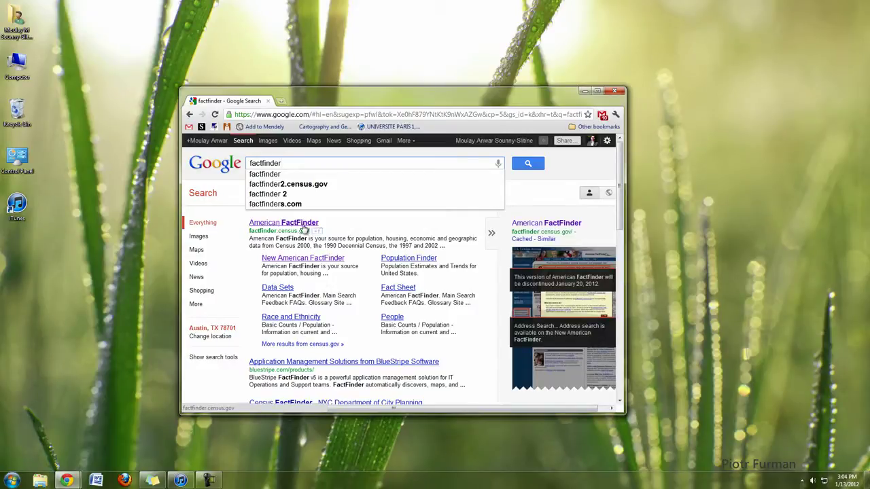
Open the American FactFinder result and follow the factfinder2.census.gov link to the new site
click(304, 230)
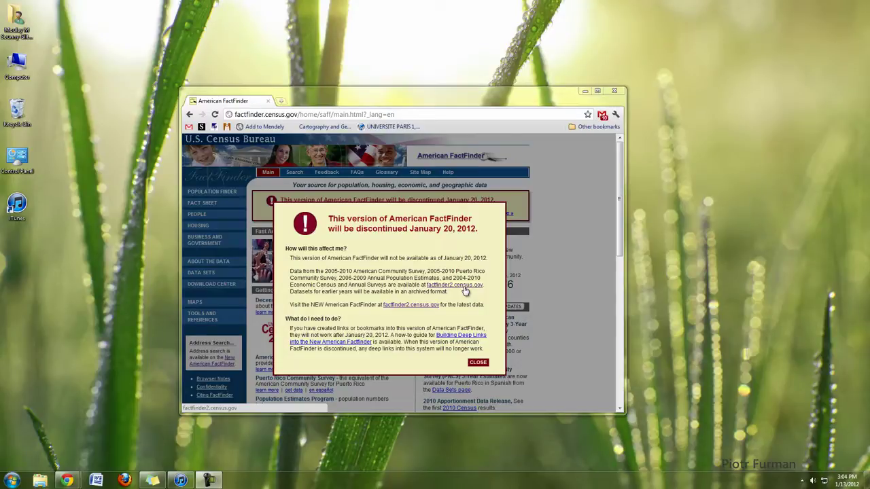
click(465, 286)
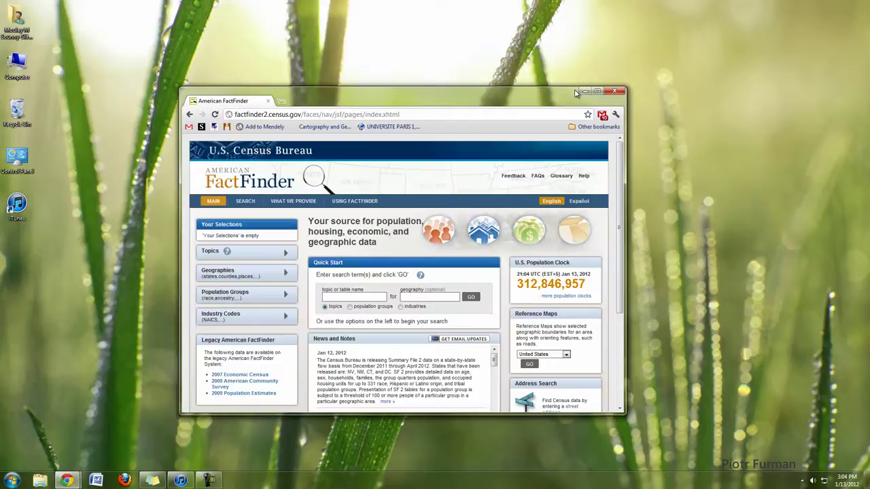
Move the Chrome window up and right, then enlarge it from the bottom-right corner
drag(571, 95, 601, 44)
drag(652, 365, 734, 457)
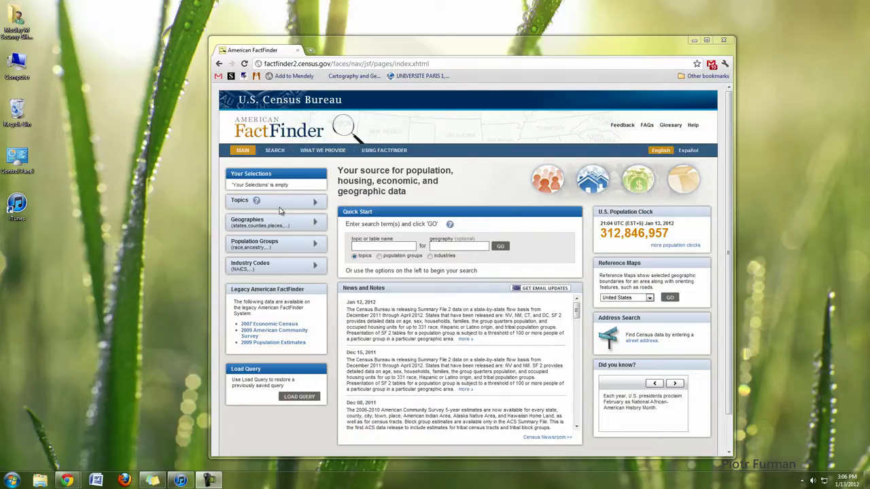
Search the Geographies picker for Texas
click(316, 224)
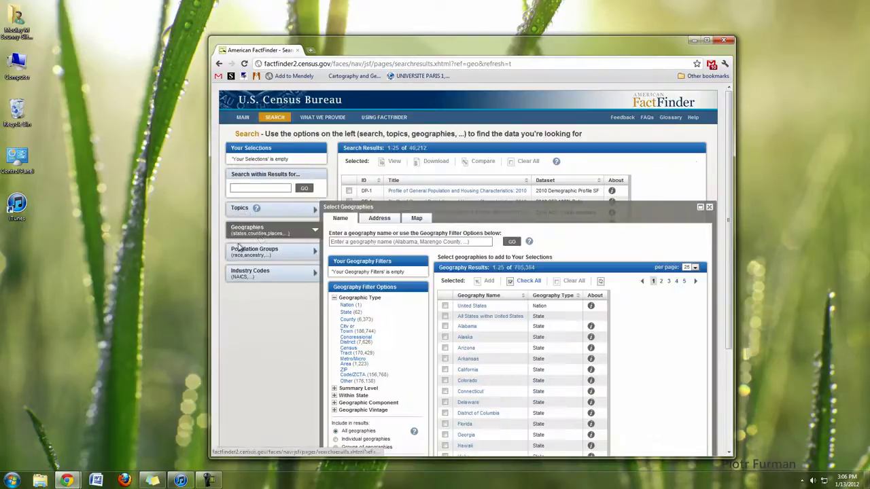
scroll(584, 253, down, 1)
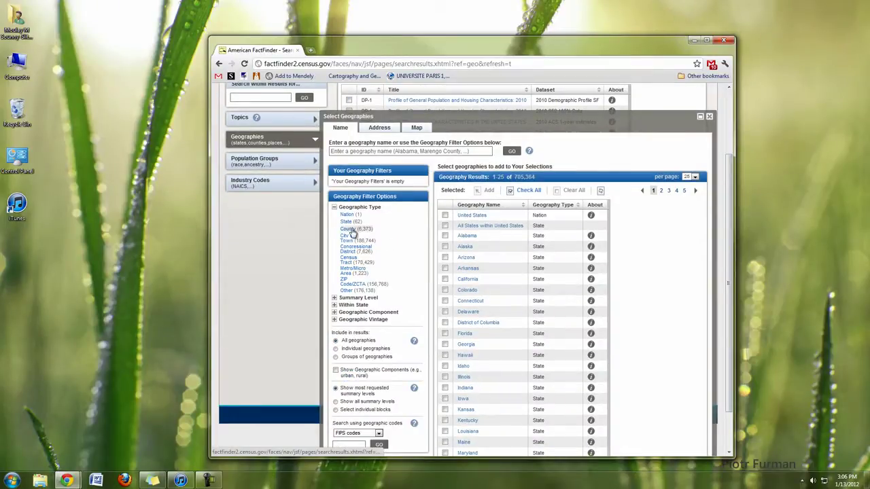
click(398, 152)
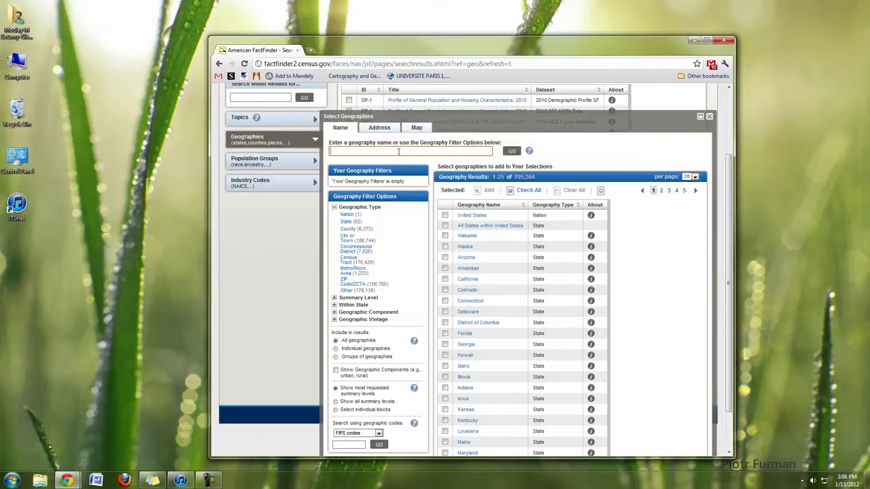
text(texas)
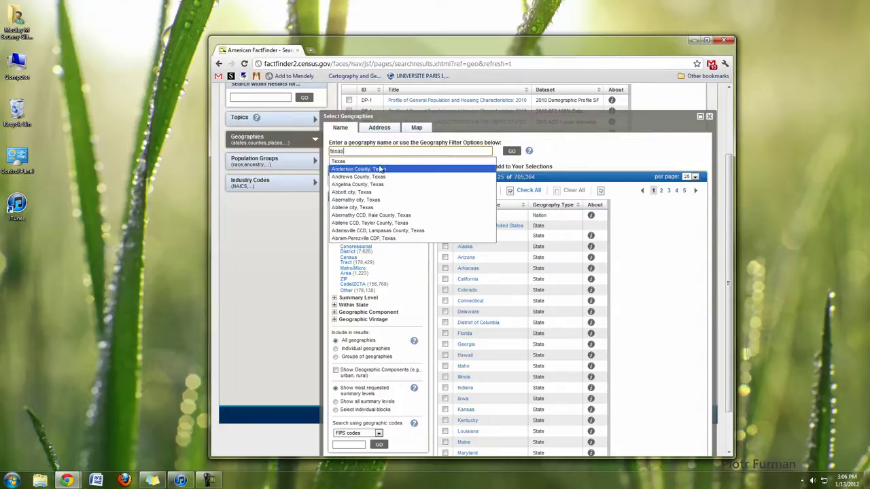
click(377, 163)
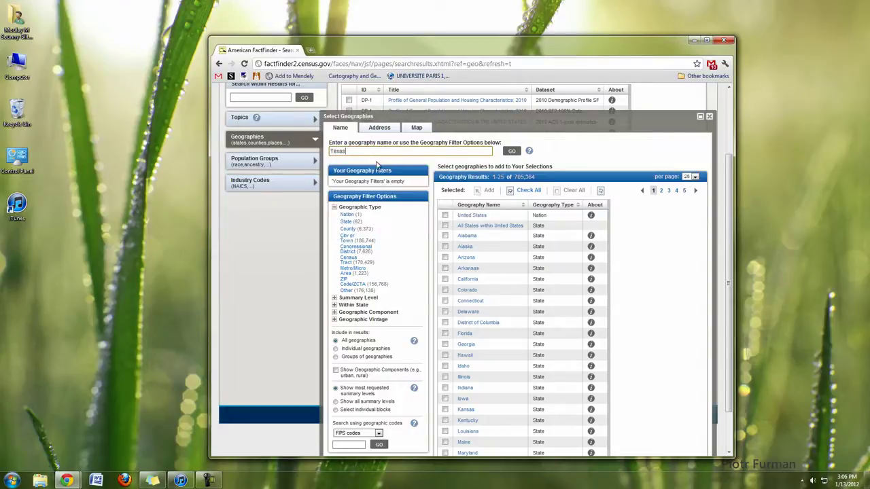
click(512, 151)
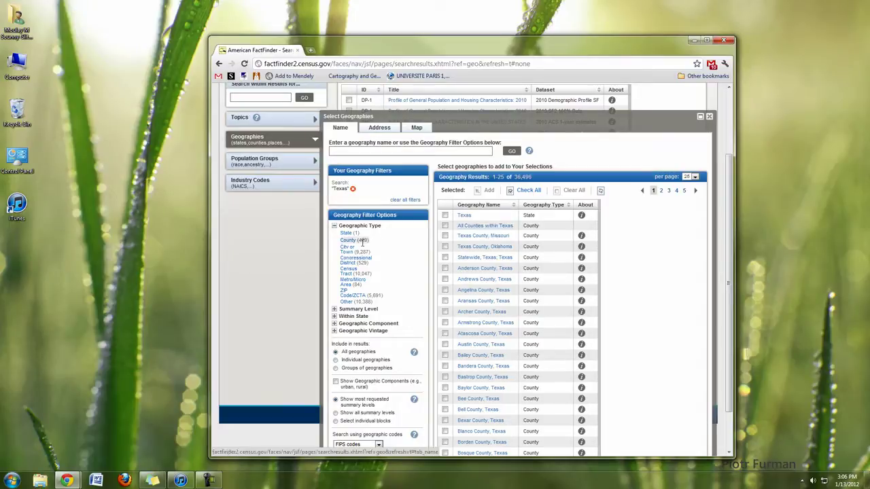
Filter to Census Tract and add All Census Tracts within Texas to the selections
click(348, 273)
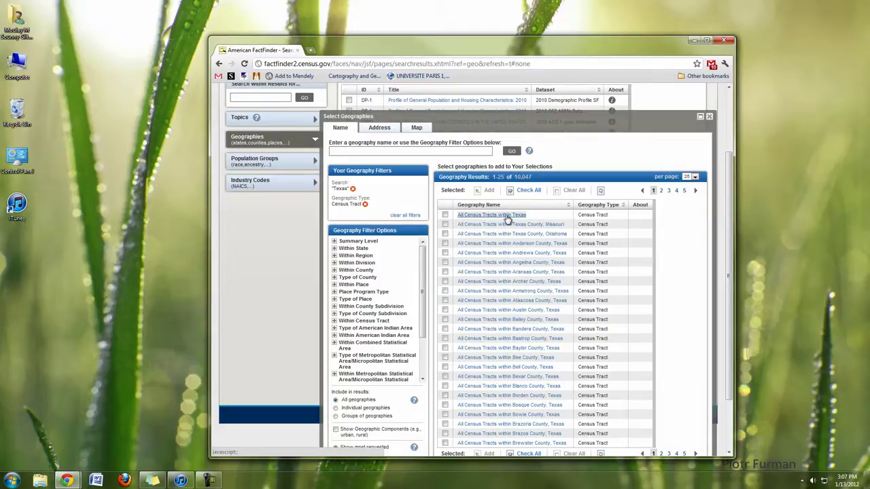
click(445, 216)
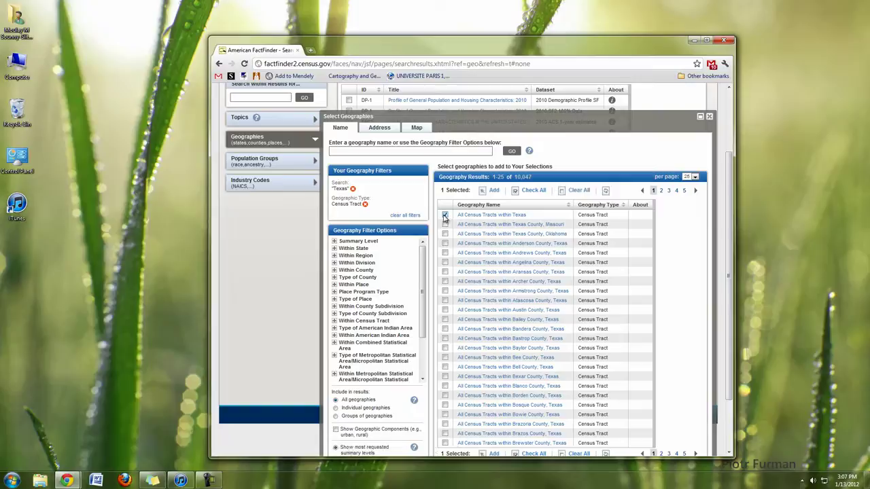
click(494, 191)
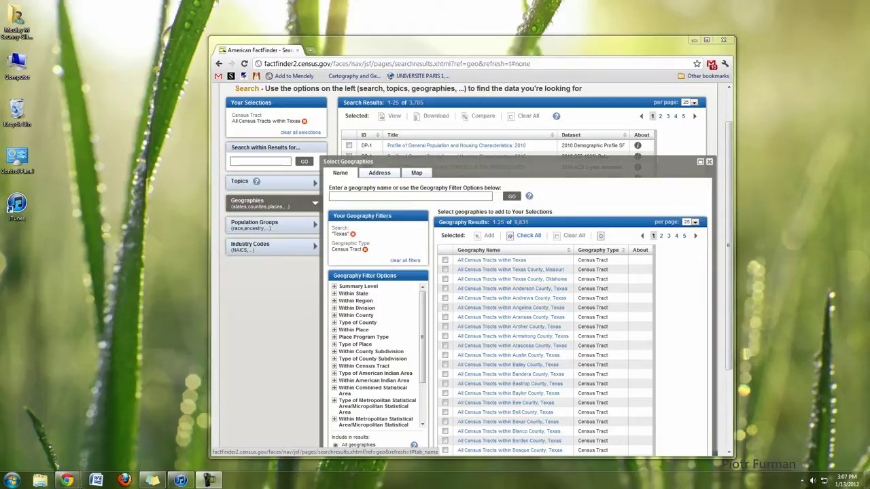
Filter results by the People > Income & Earnings > Income/Earnings (Households) topic
click(711, 165)
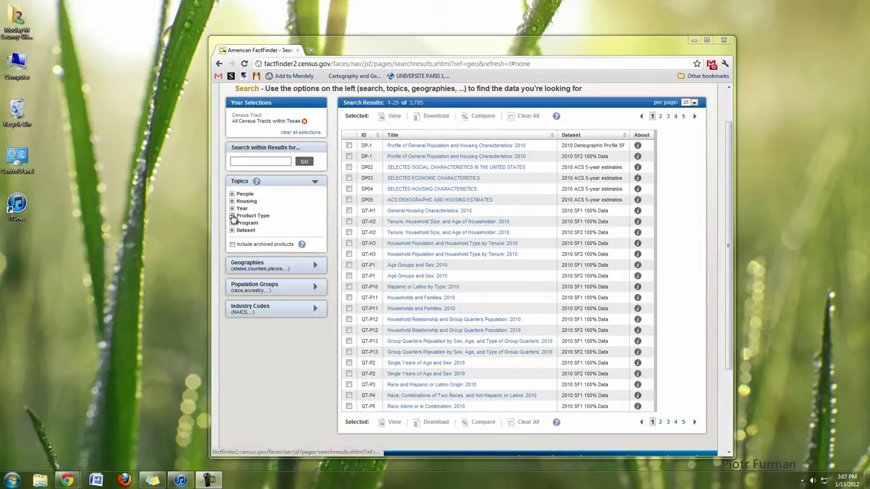
click(232, 216)
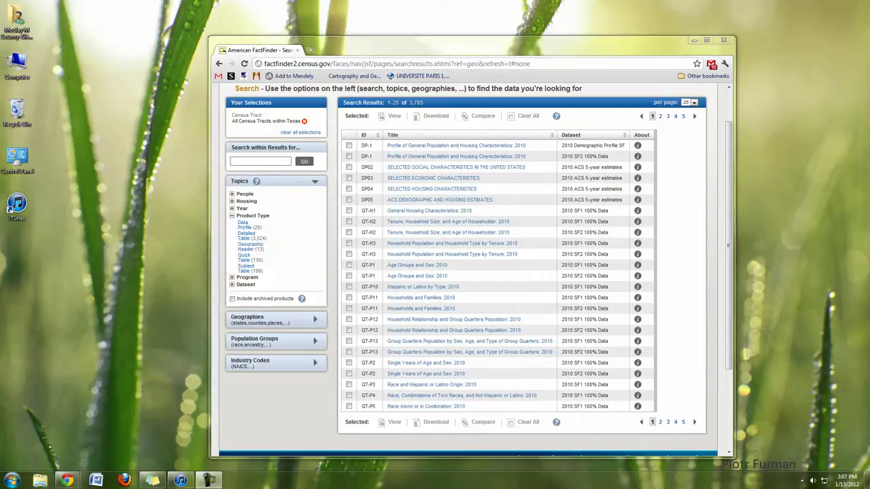
click(233, 195)
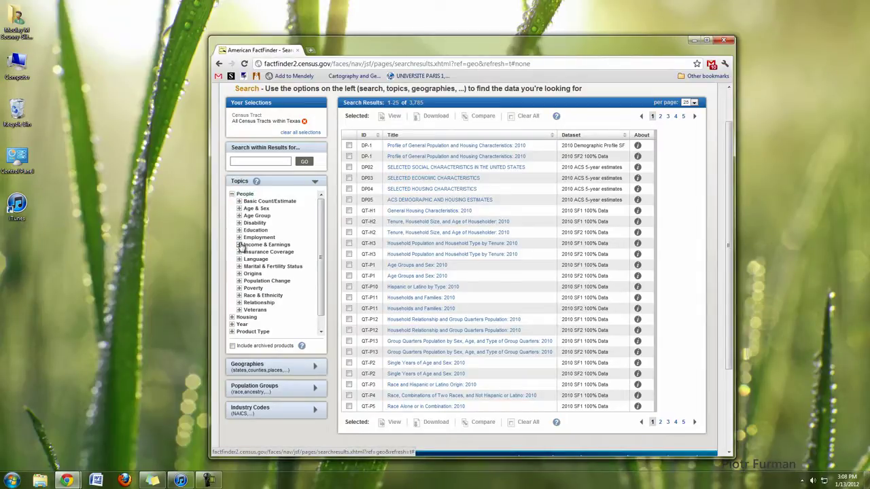
click(240, 244)
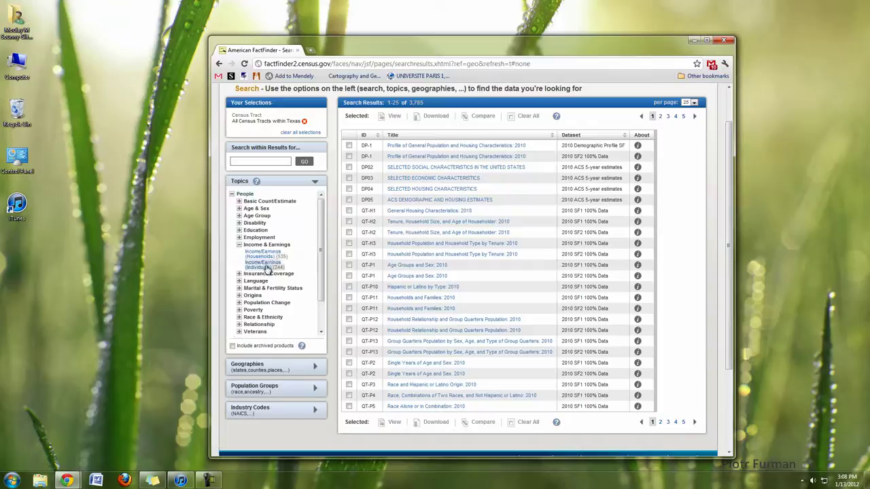
click(257, 255)
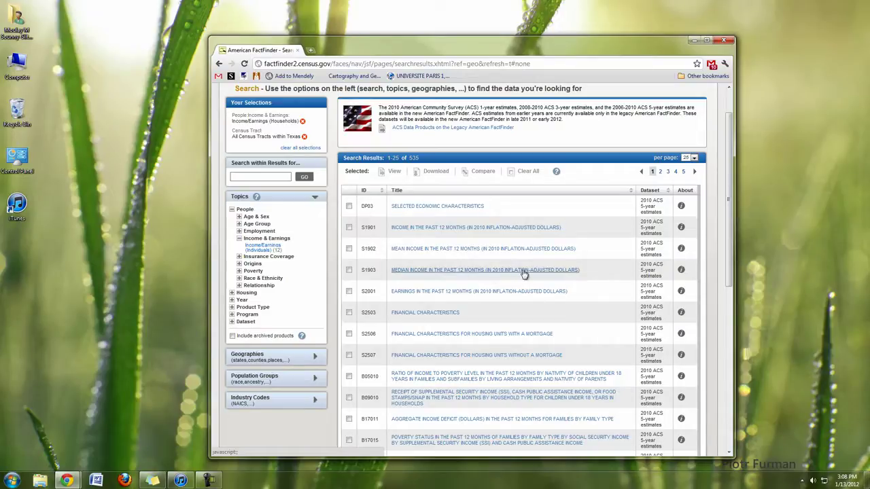
Tick the S1903 Median Income in the Past 12 Months table in the 535 results
scroll(519, 286, down, 1)
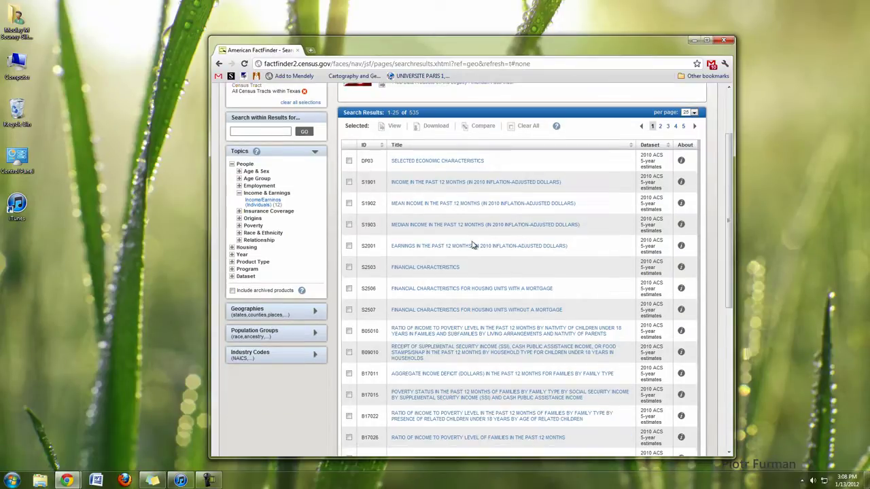
click(348, 226)
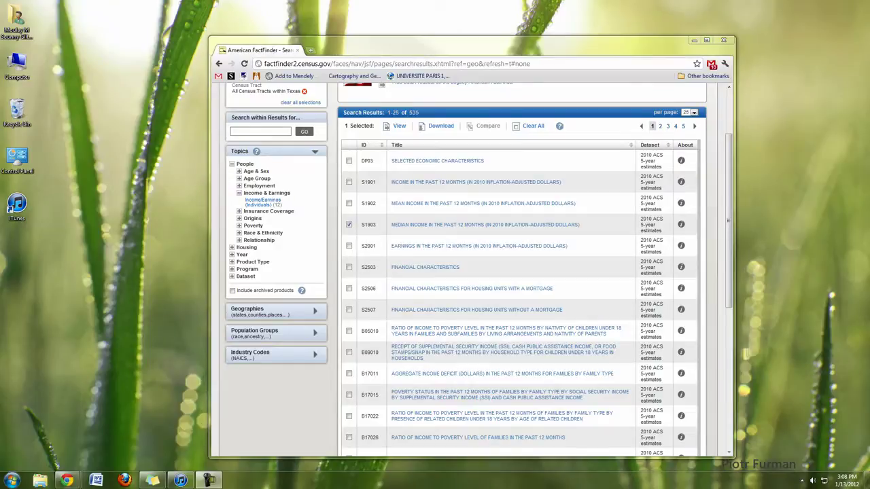
click(786, 208)
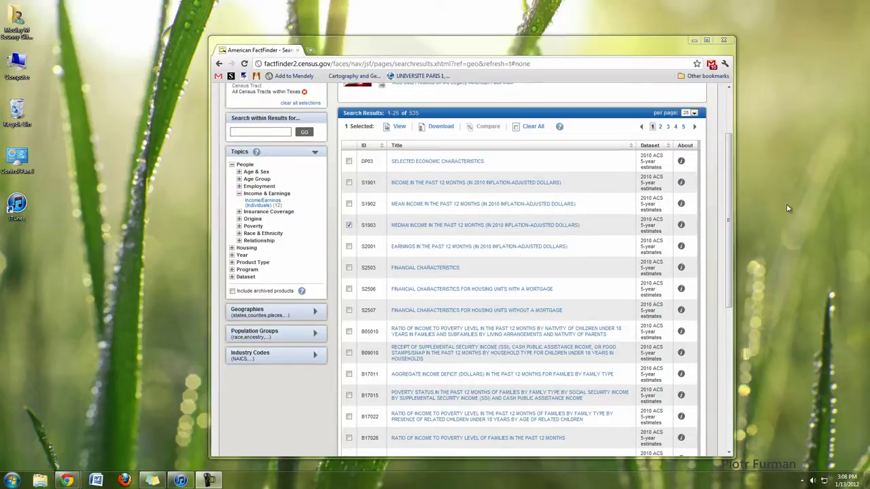
Open the DP03 Selected Economic Characteristics table and scroll through it to the footnotes
click(449, 163)
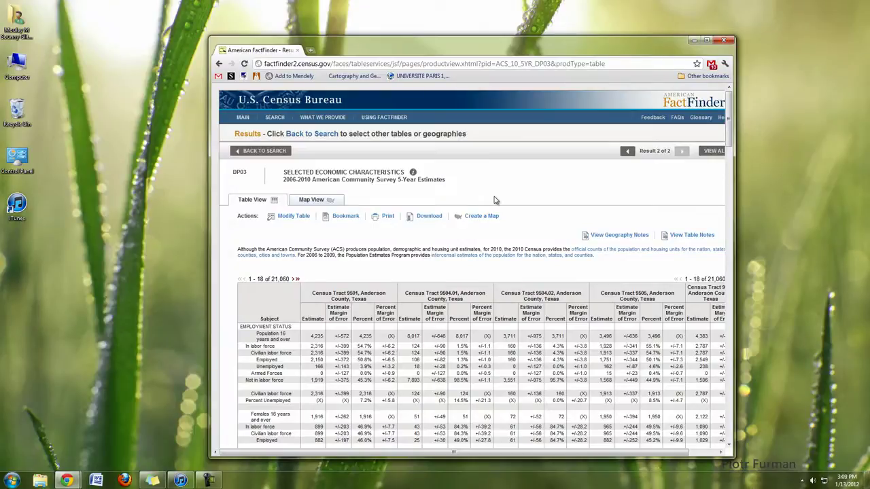
scroll(494, 199, down, 1)
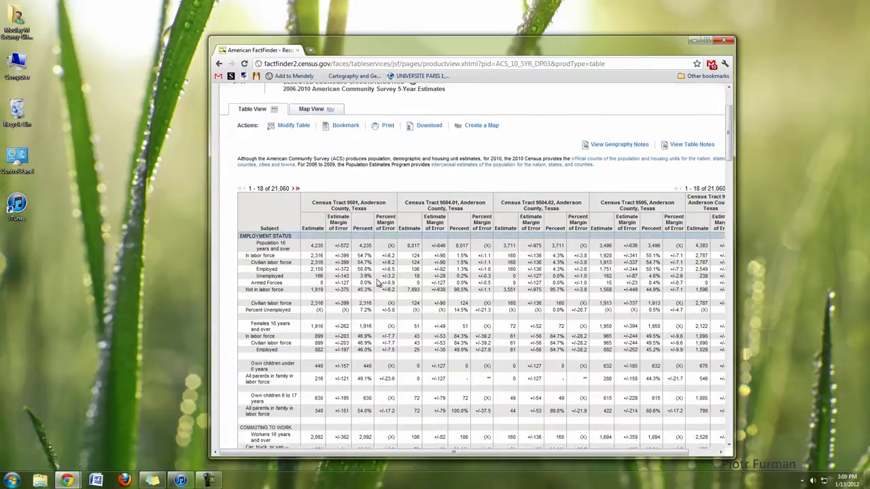
scroll(272, 195, down, 2)
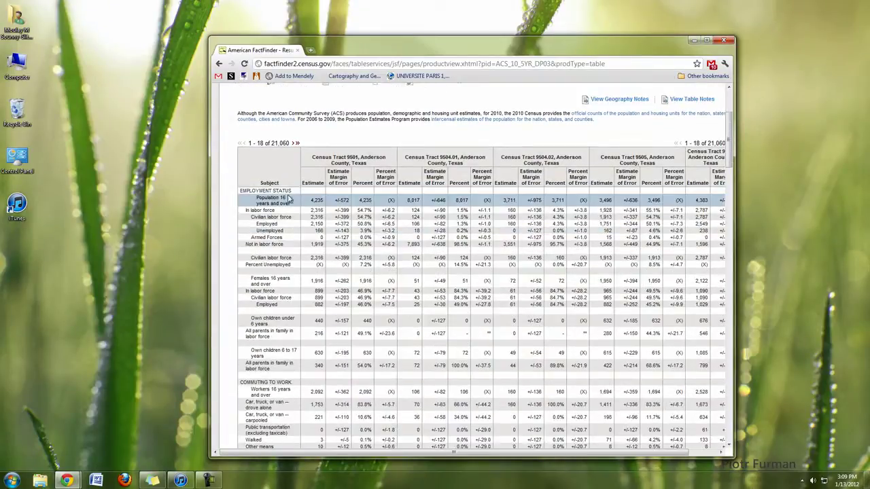
scroll(278, 323, down, 2)
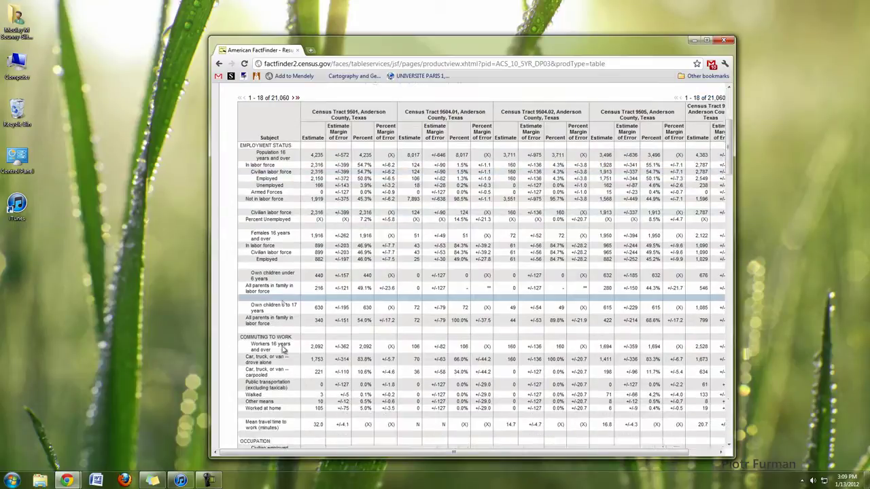
scroll(279, 302, down, 1)
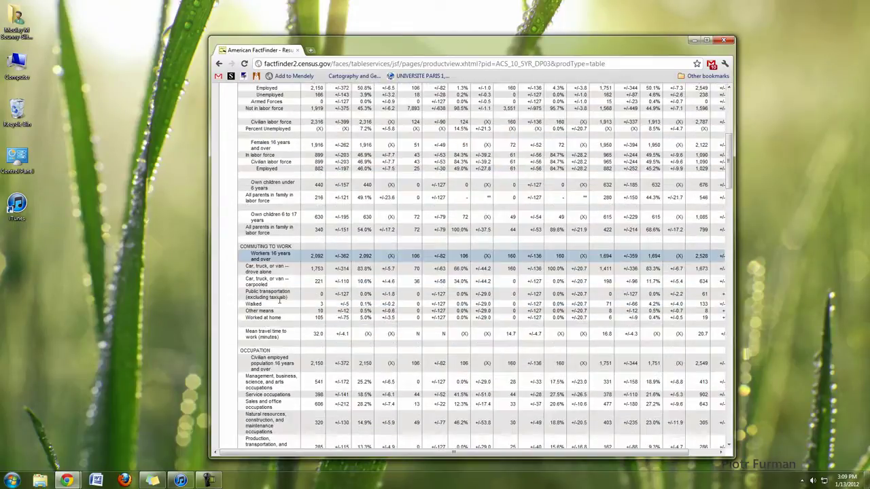
scroll(279, 301, down, 3)
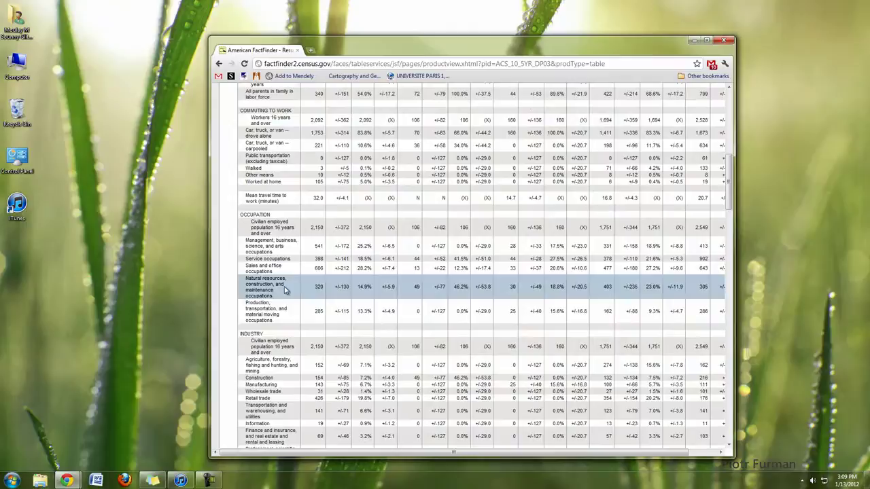
scroll(286, 297, down, 3)
scroll(285, 297, down, 6)
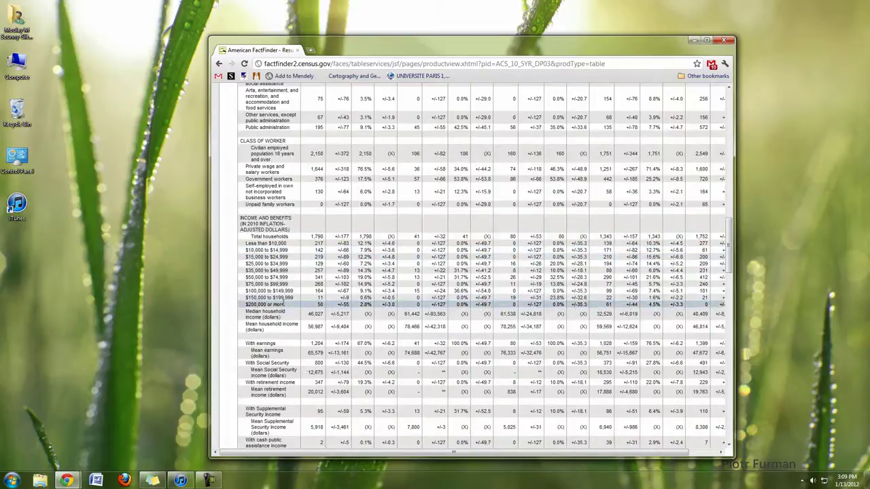
scroll(285, 307, down, 5)
scroll(284, 307, down, 10)
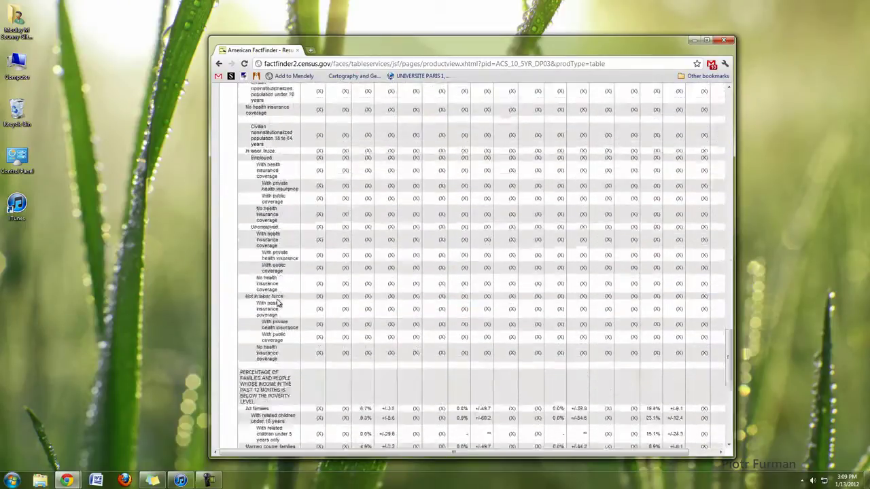
scroll(275, 302, down, 5)
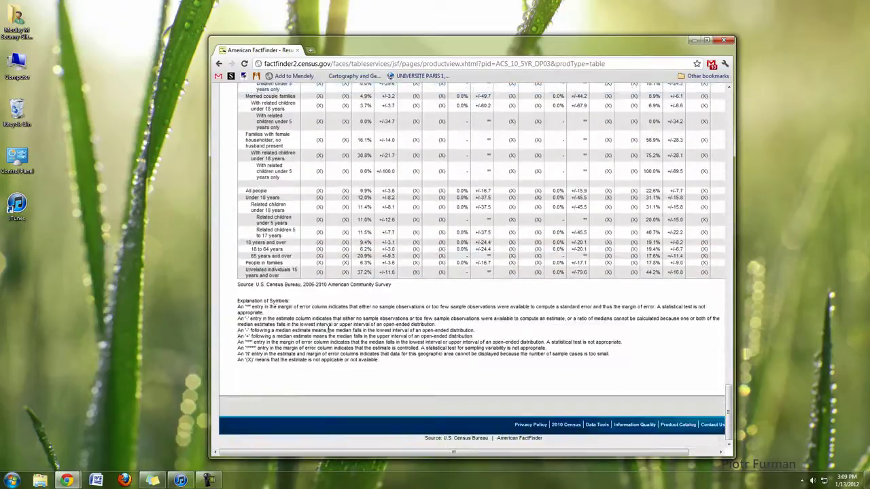
scroll(353, 252, up, 8)
scroll(353, 251, up, 20)
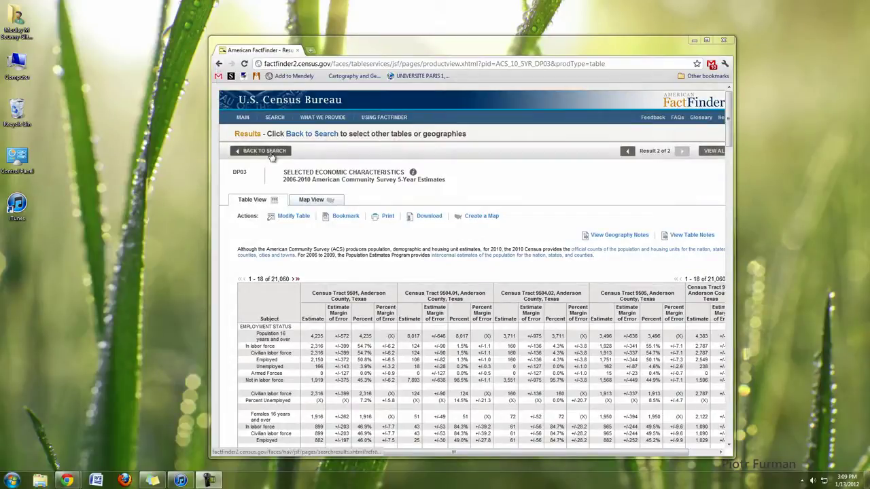
Return to the 535-table search results list with S1903 still ticked
click(275, 151)
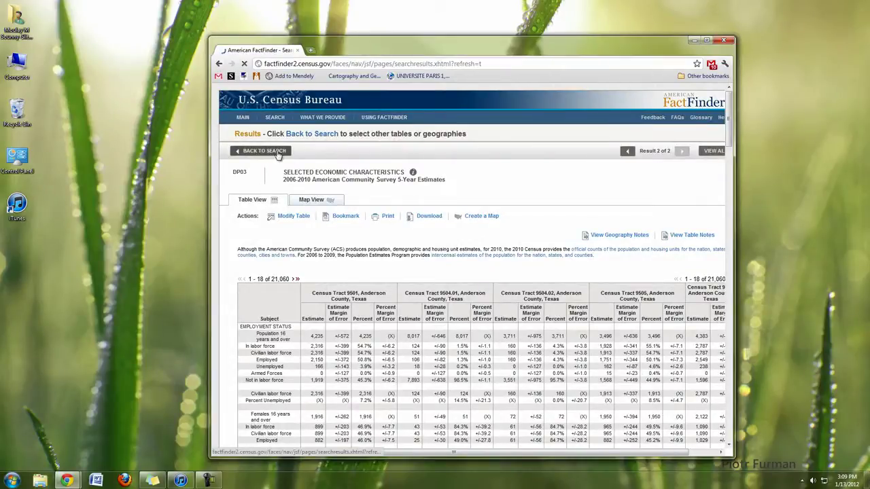
scroll(476, 215, down, 1)
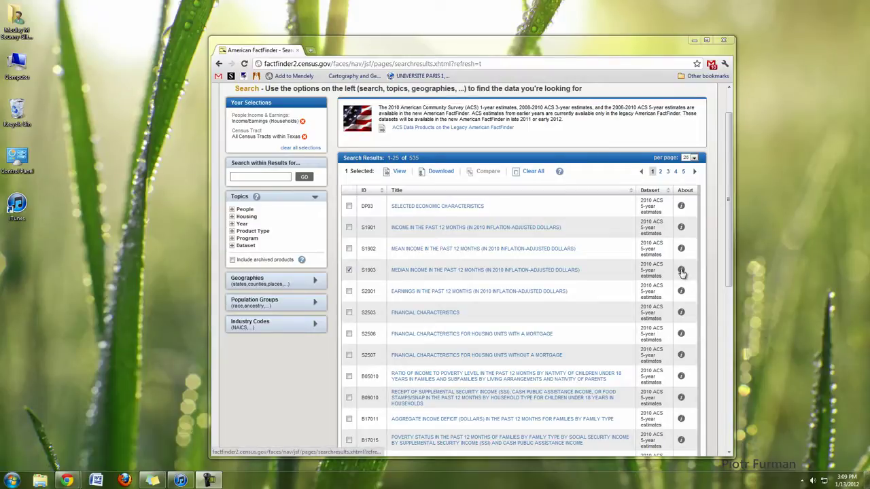
Open the S1903 About the Data window, center it, and scroll through its example table
click(682, 273)
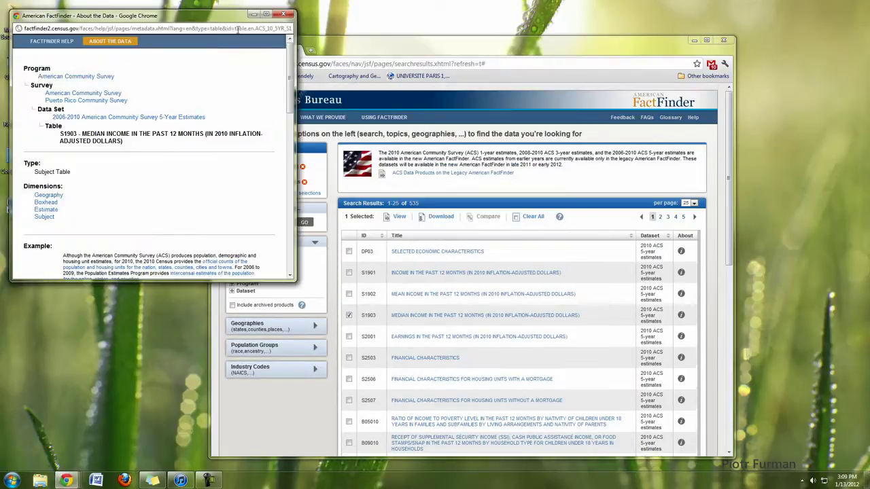
drag(191, 17, 491, 78)
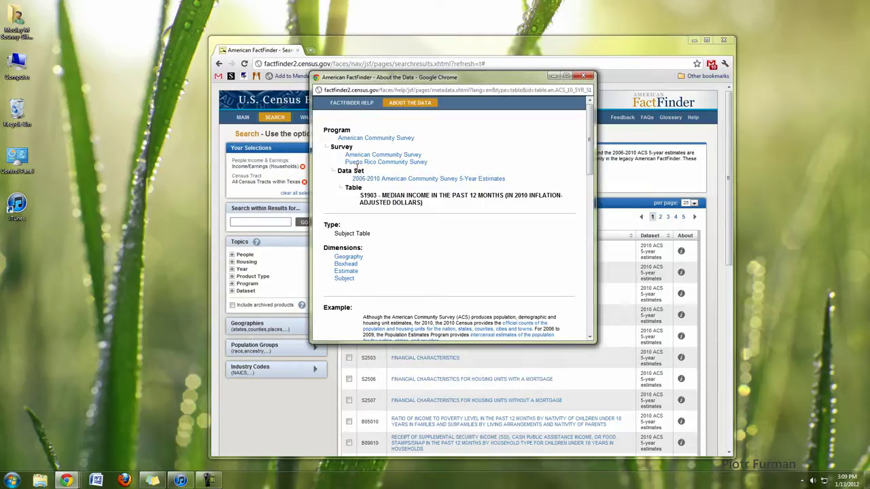
scroll(442, 244, down, 4)
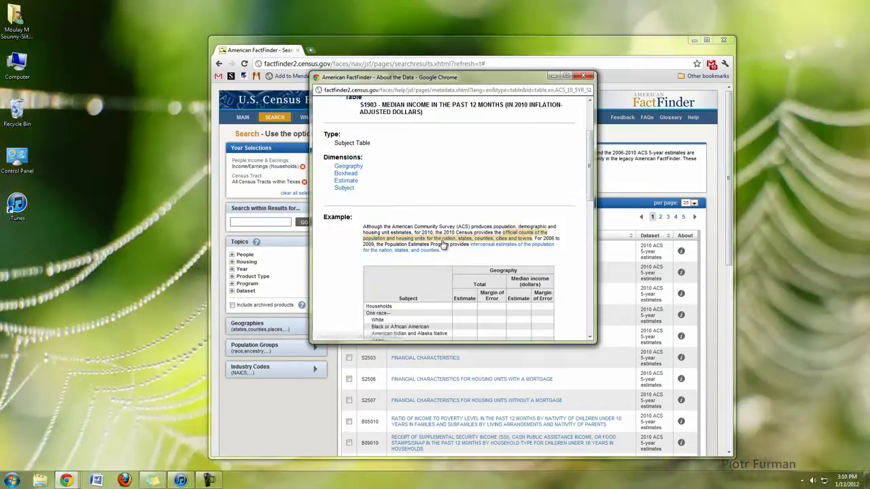
scroll(441, 244, down, 1)
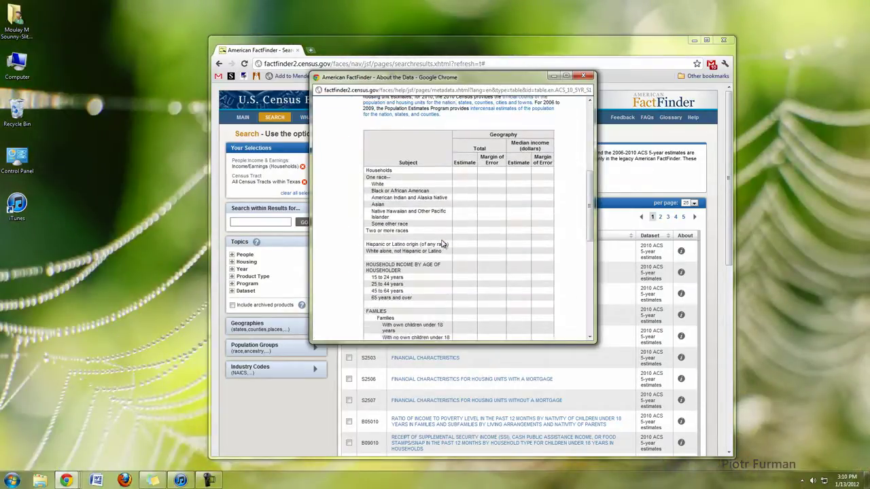
scroll(376, 173, down, 2)
scroll(376, 173, up, 2)
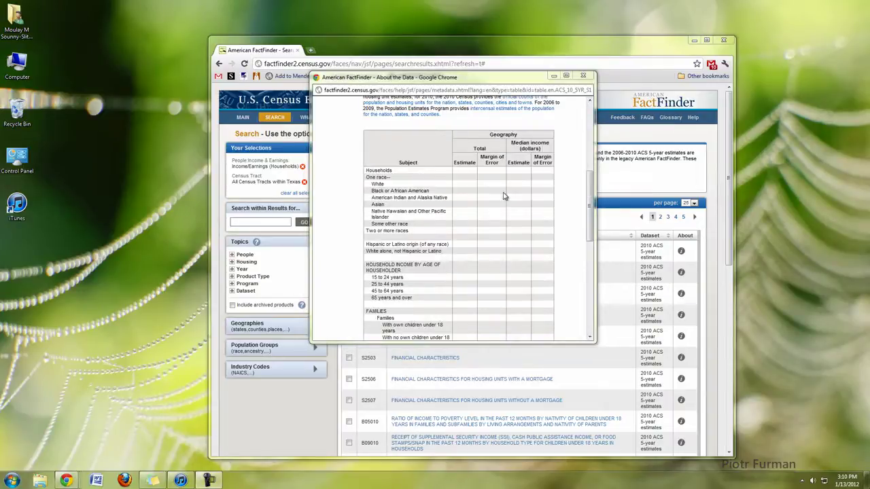
scroll(495, 246, down, 10)
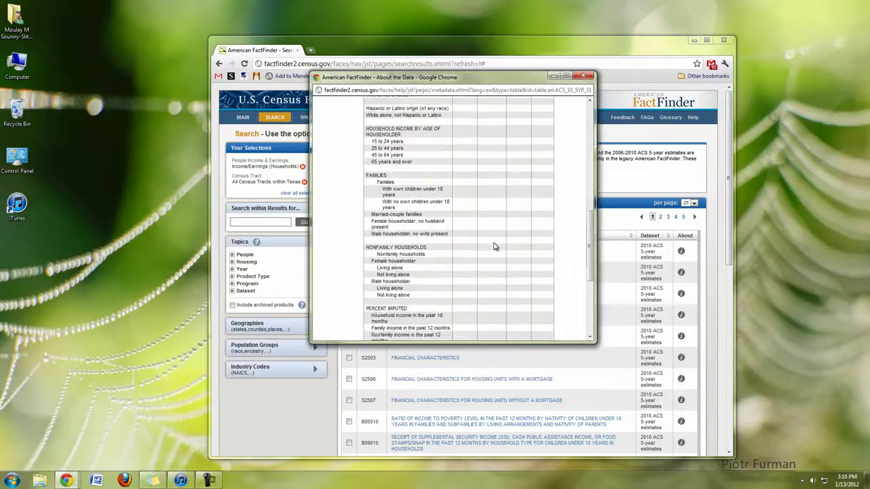
scroll(494, 246, up, 8)
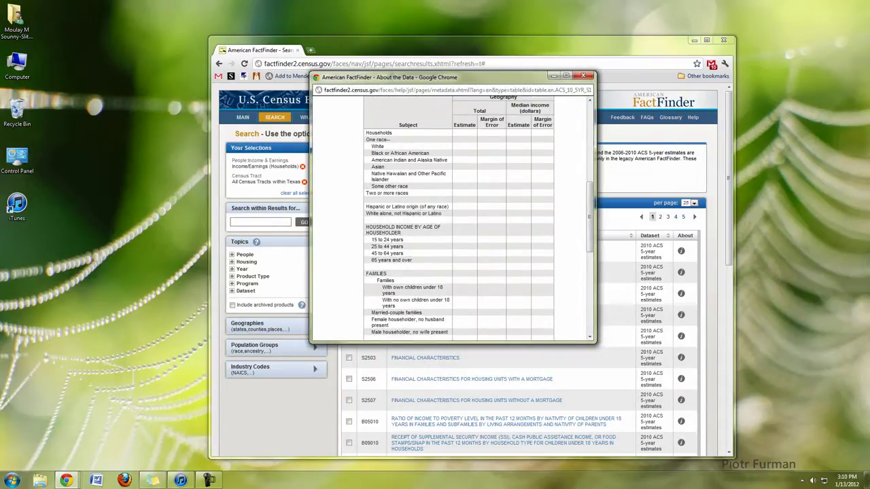
Close the S1903 description and filter by Race/Ethnicity of Householder, narrowing to 200 tables
click(583, 75)
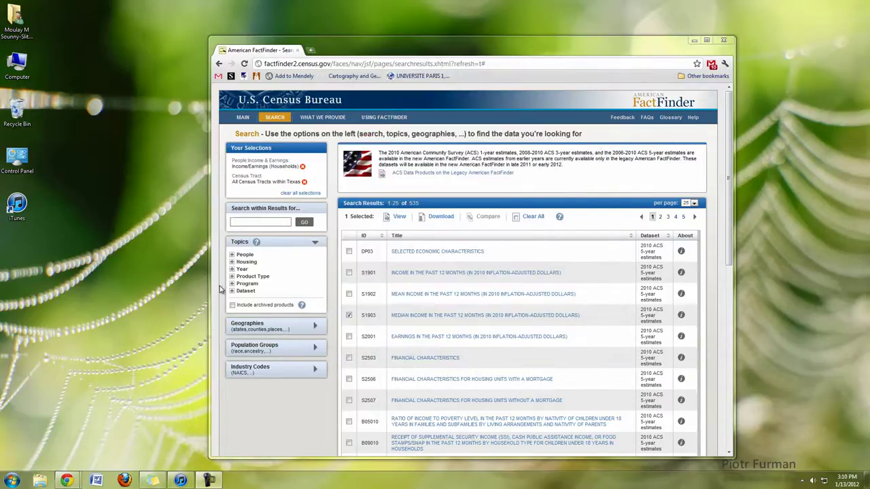
click(231, 255)
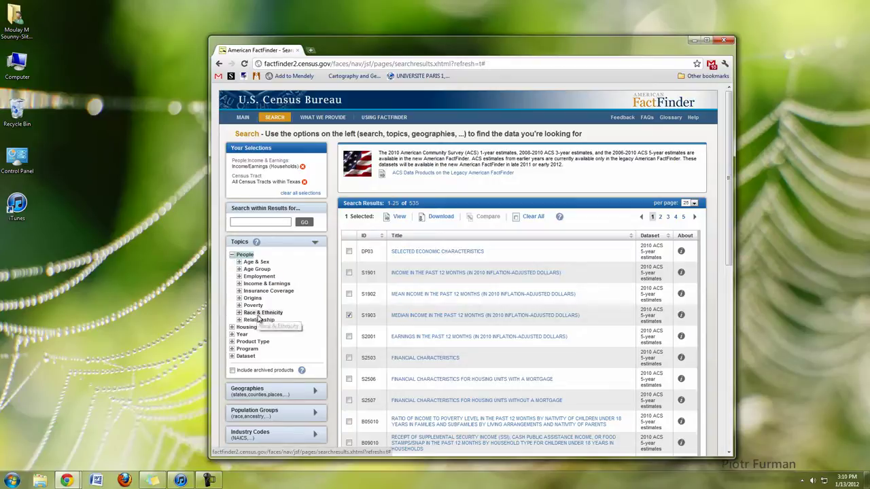
click(239, 314)
scroll(297, 319, down, 3)
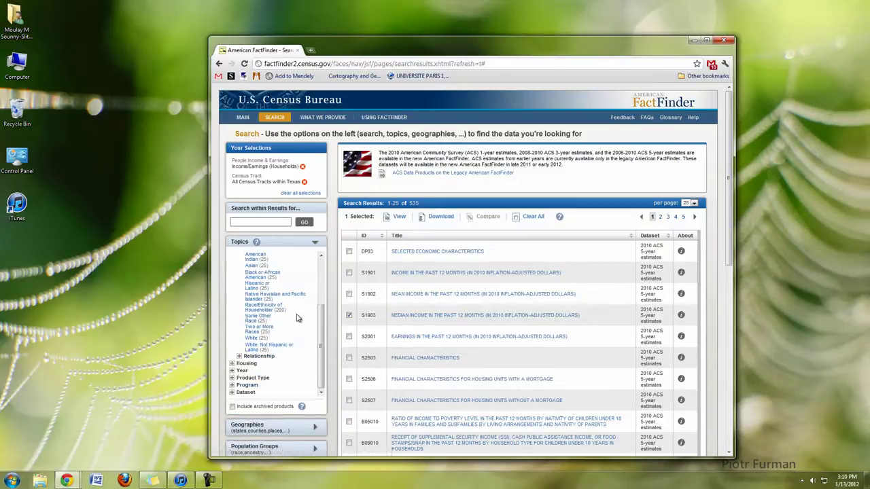
scroll(297, 318, up, 2)
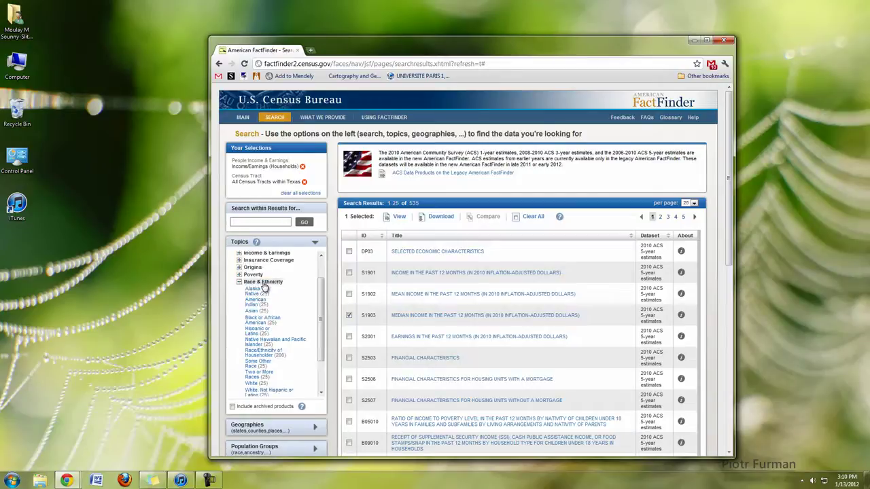
scroll(275, 323, down, 1)
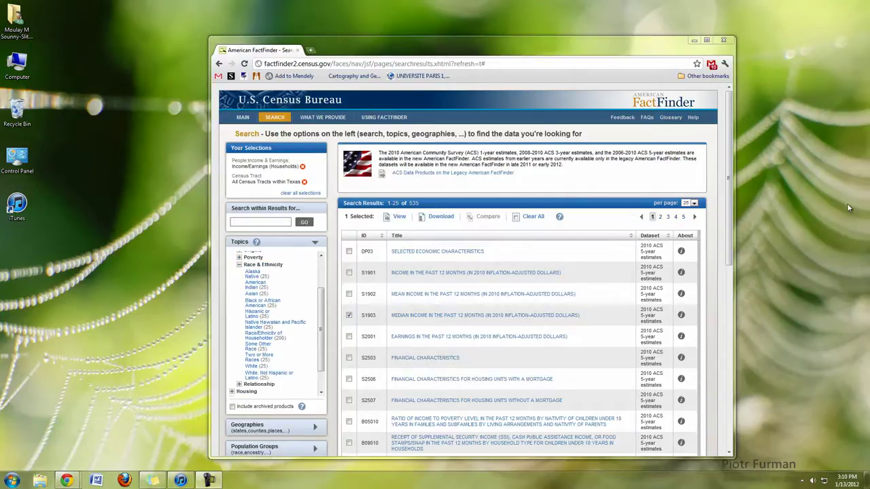
click(268, 341)
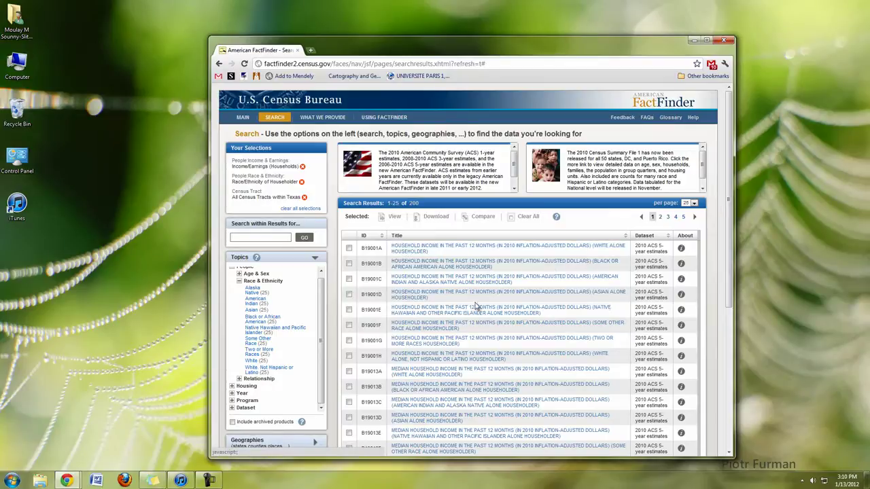
Scroll through the 200 household income by race tables and back to the top
scroll(476, 305, down, 3)
scroll(476, 305, down, 4)
scroll(476, 307, up, 7)
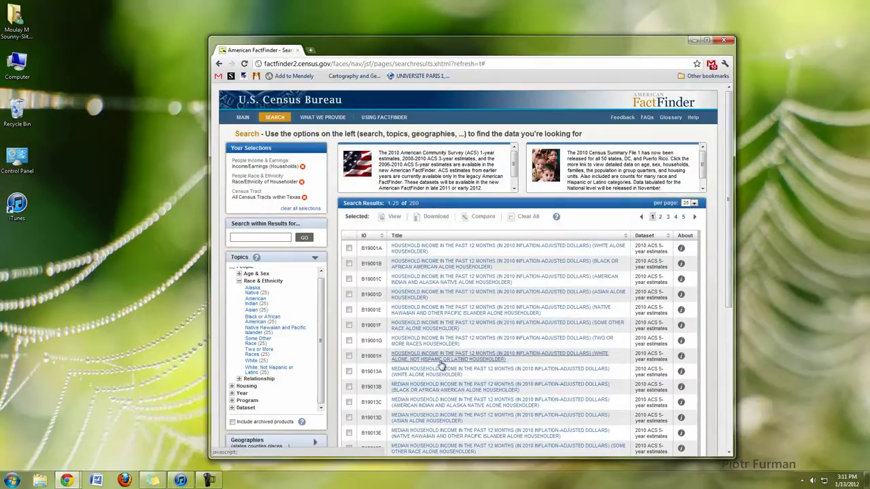
scroll(544, 340, down, 2)
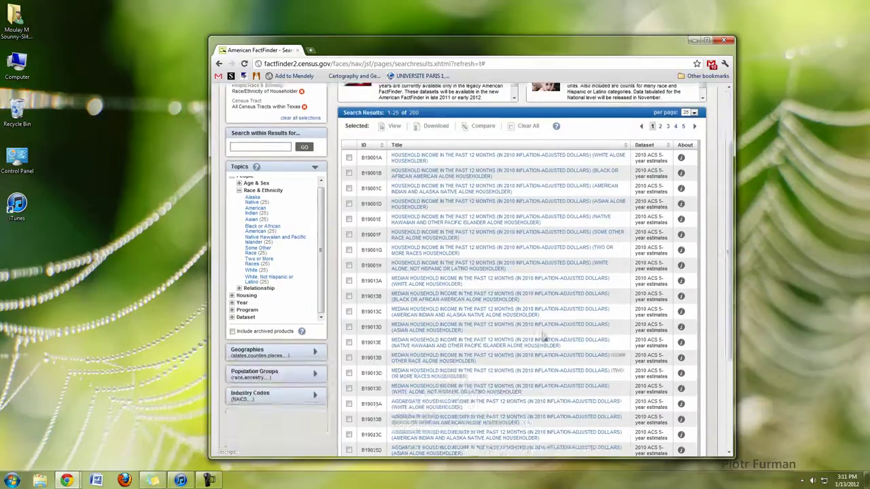
scroll(542, 337, up, 2)
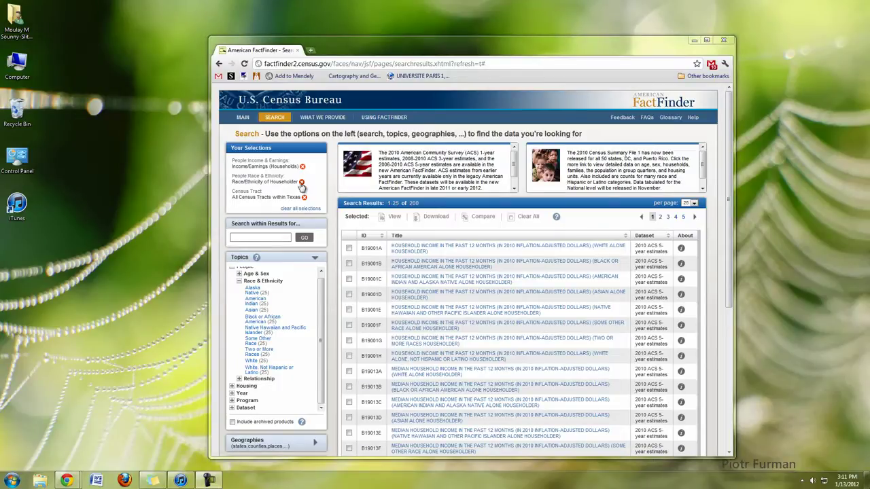
Drop the Race/Ethnicity filter, tick S1903, and download it as aff_download (3).zip
click(302, 185)
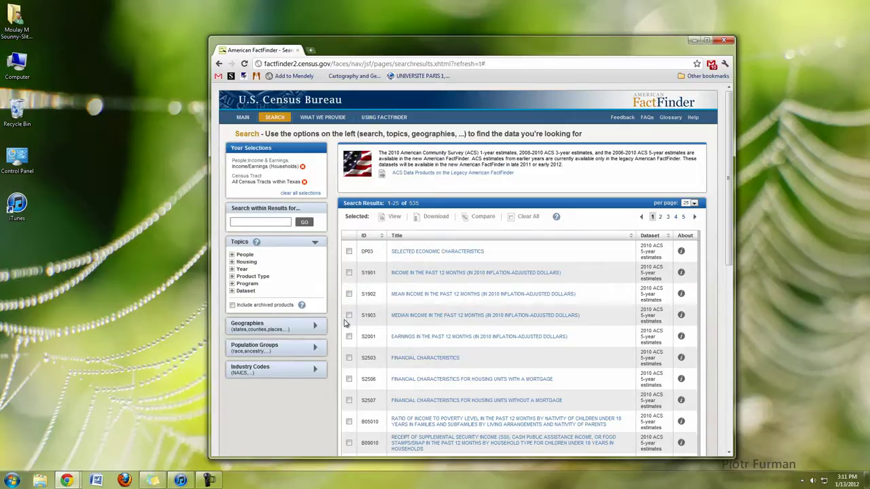
click(350, 317)
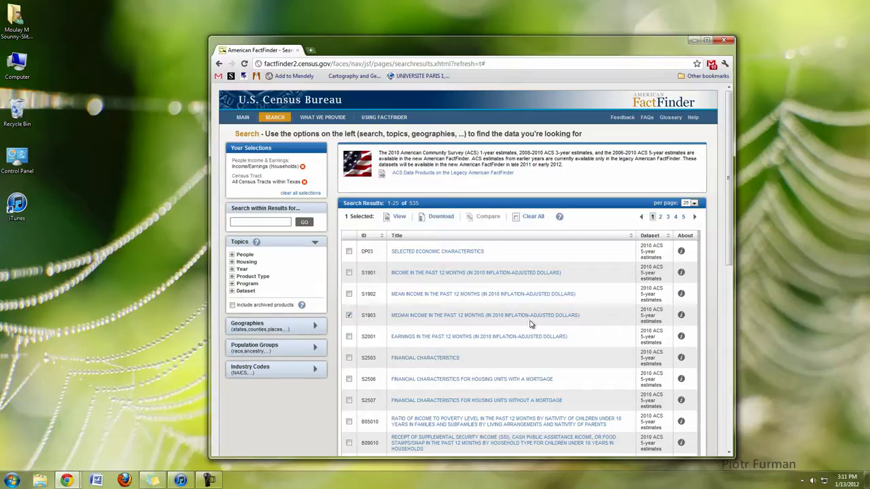
click(441, 218)
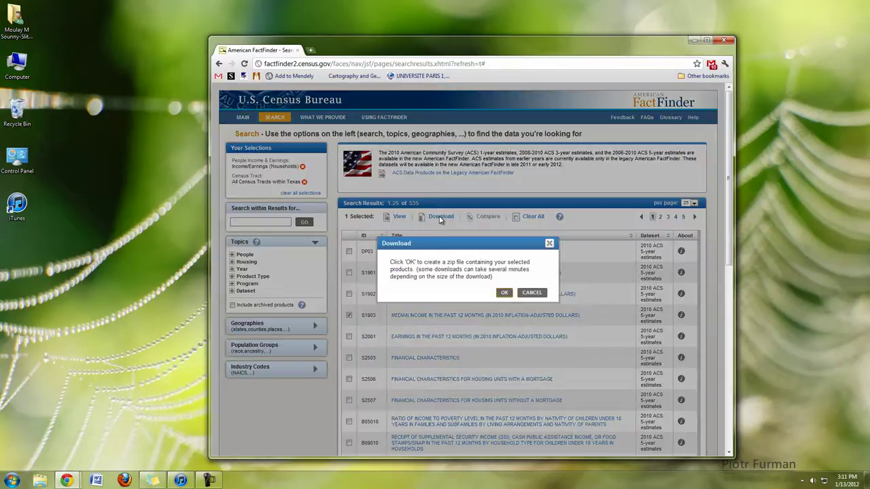
click(505, 293)
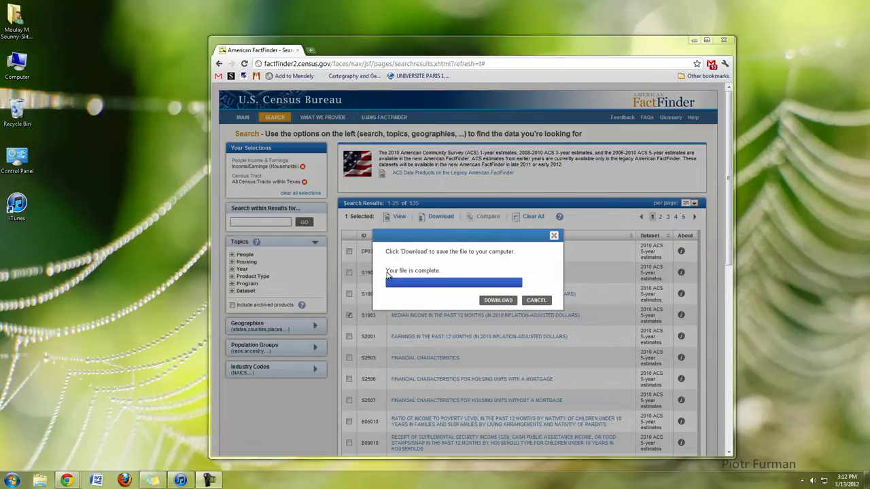
click(503, 301)
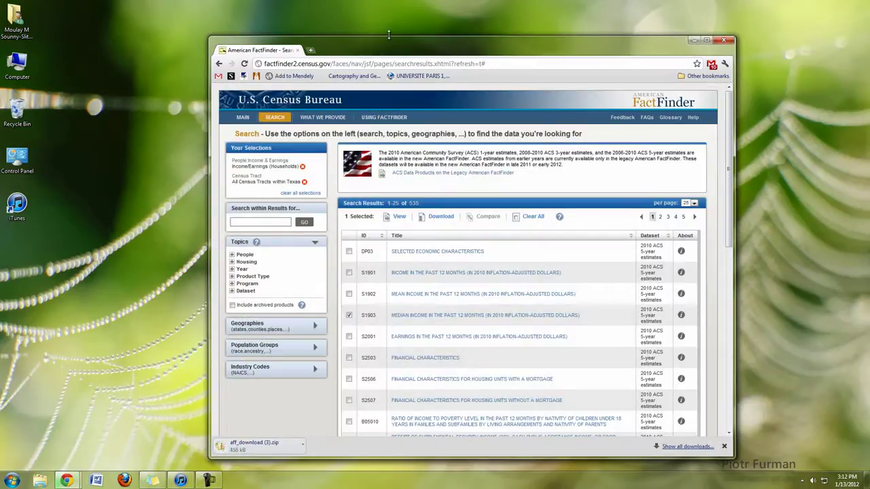
Open the downloaded aff_download (3).zip from Chrome's download bar to view its four files
drag(391, 50, 392, 32)
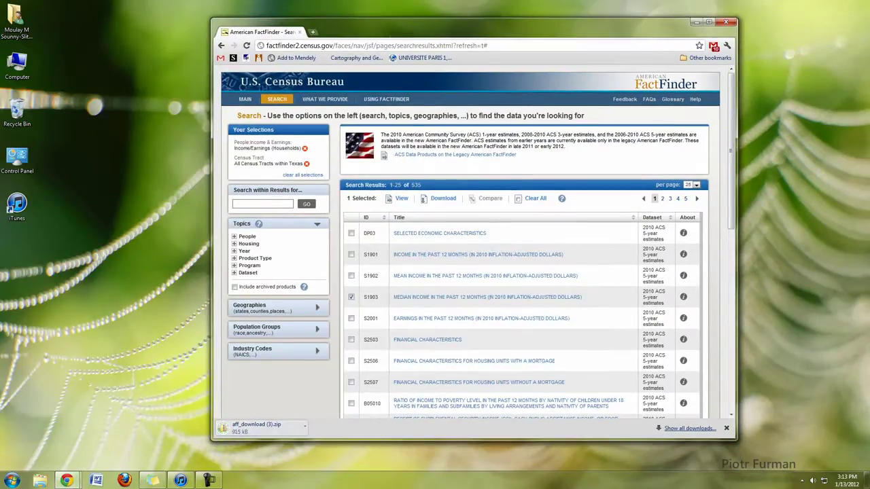
click(279, 430)
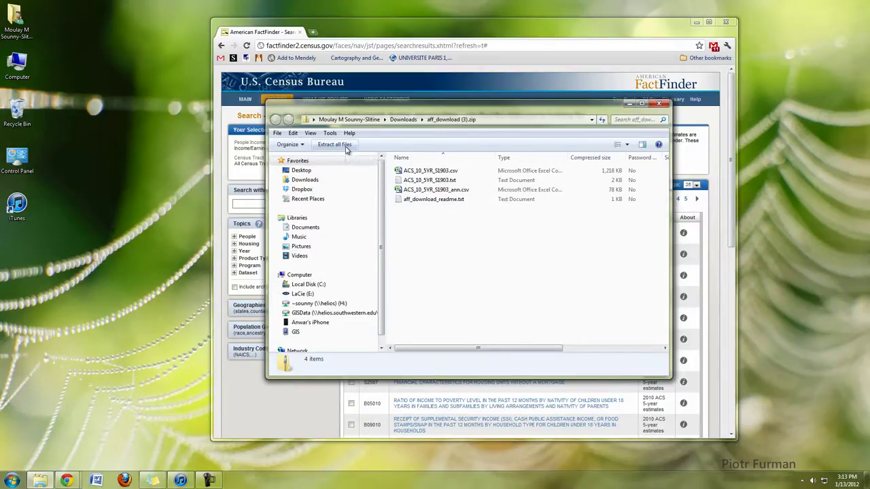
Extract all files from the zip into a new desktop folder named Lab1
click(345, 146)
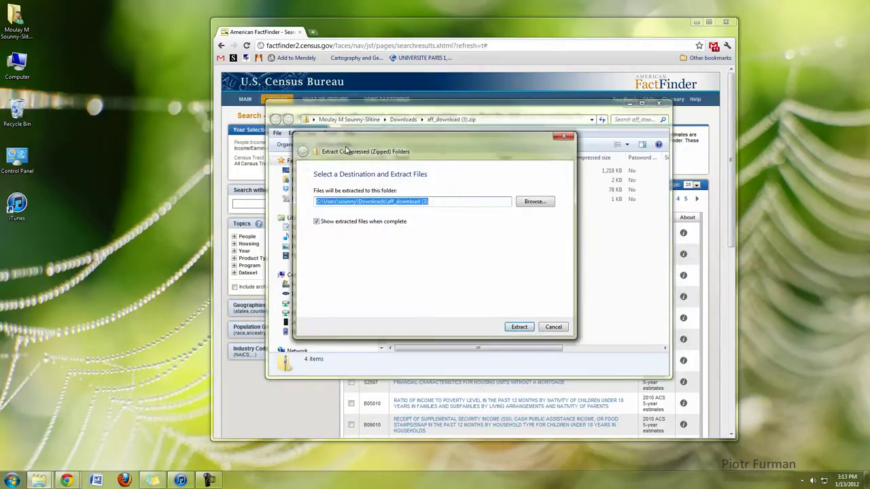
click(534, 202)
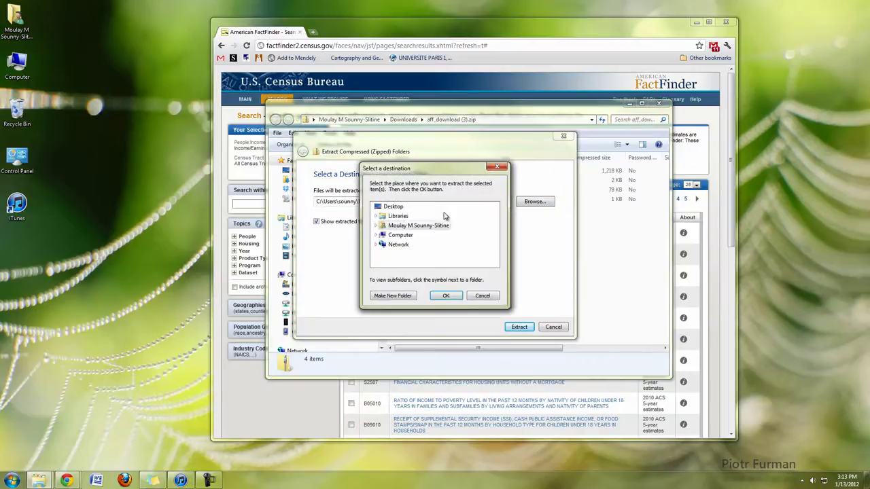
click(393, 296)
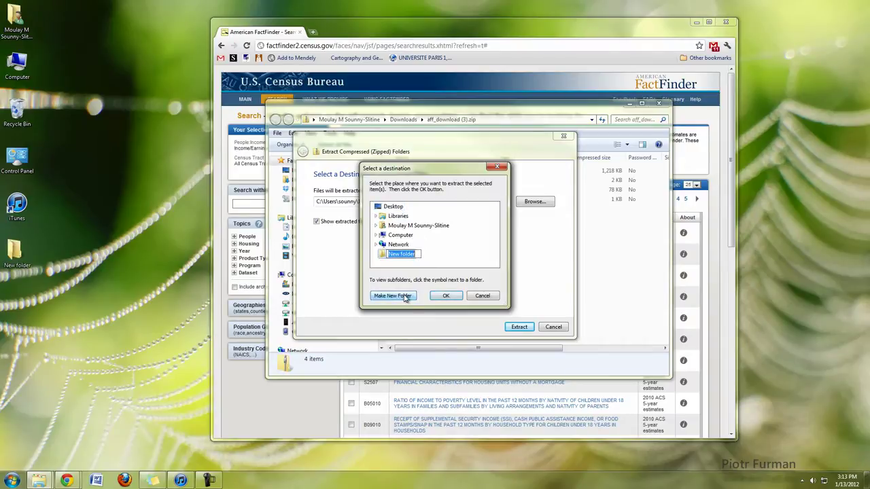
text(Lab1)
key(Return)
click(446, 295)
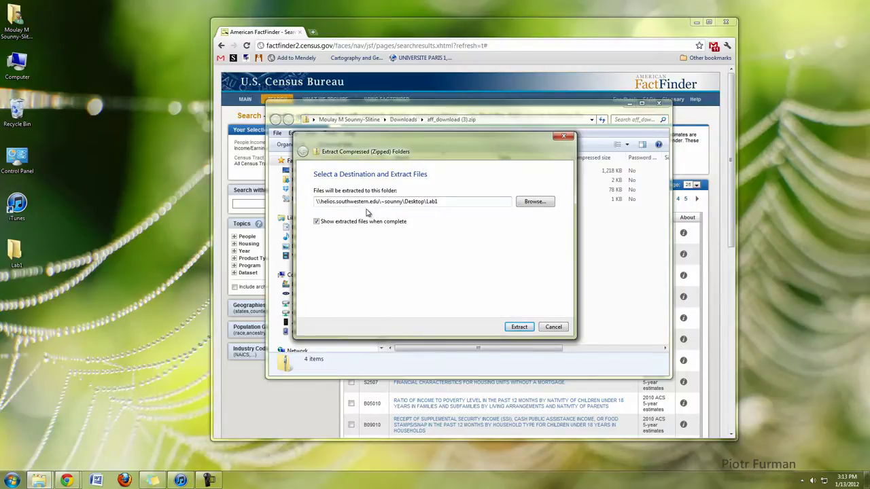
click(519, 327)
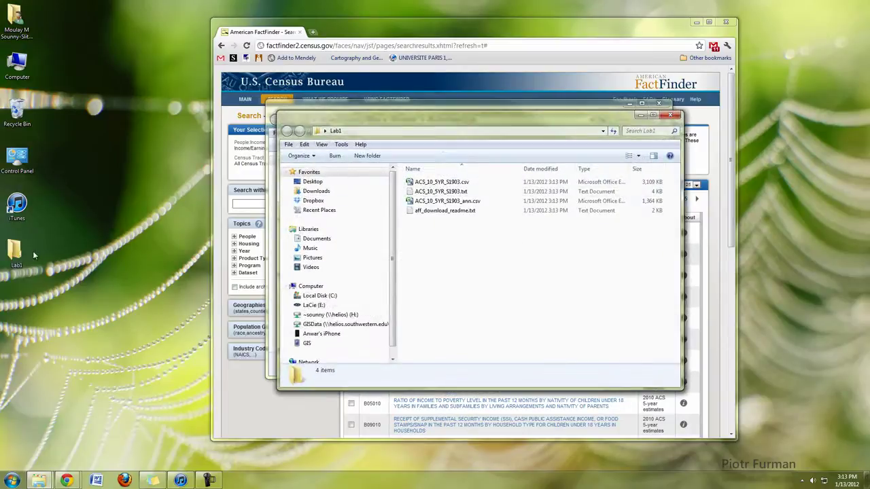
Open ACS_10_5YR_S1903.csv from the Lab1 folder in Notepad
click(12, 254)
click(469, 258)
right_click(445, 183)
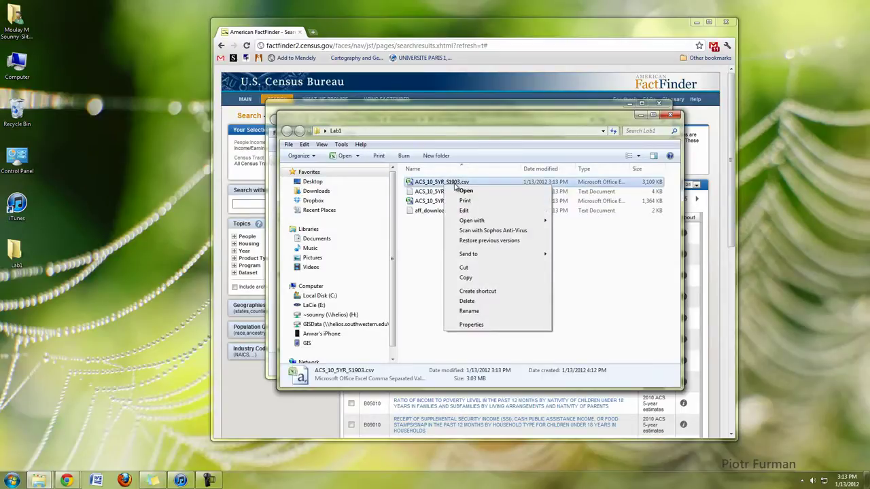
mouse_move(510, 221)
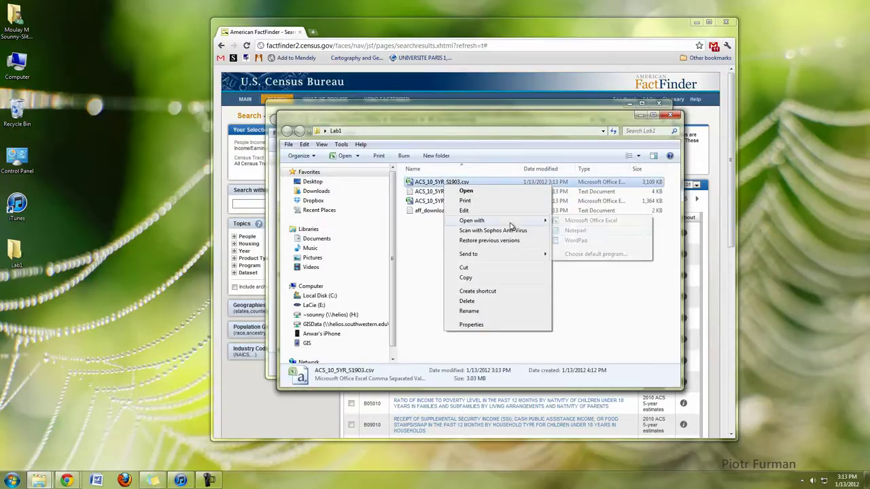
click(575, 231)
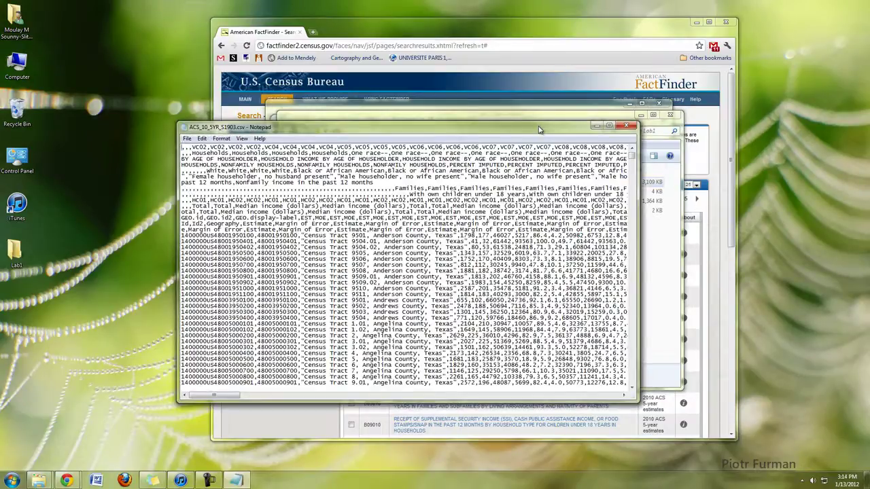
Enlarge Notepad, inspect the first tract data row of the S1903 CSV, then close Notepad
drag(542, 128, 556, 71)
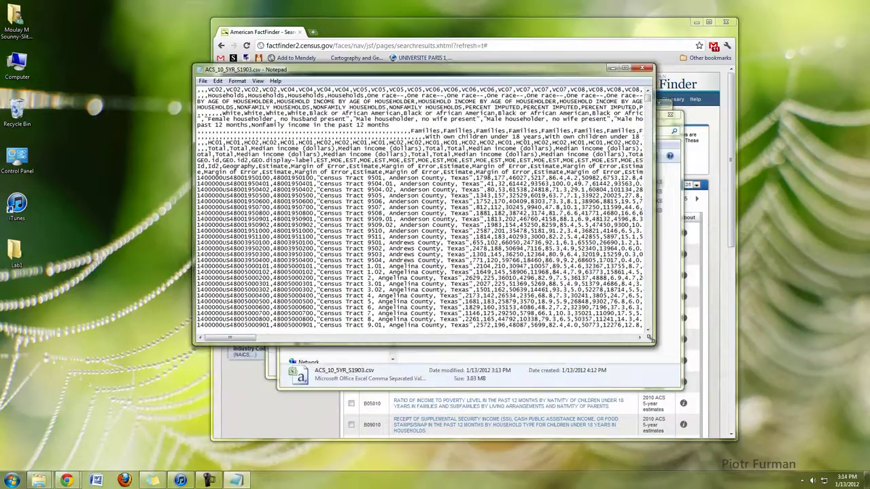
drag(651, 341, 748, 428)
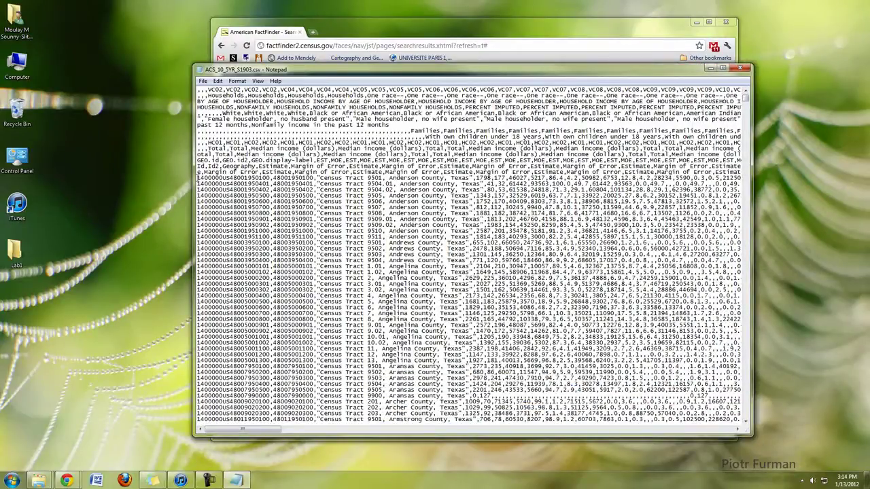
drag(197, 178, 270, 178)
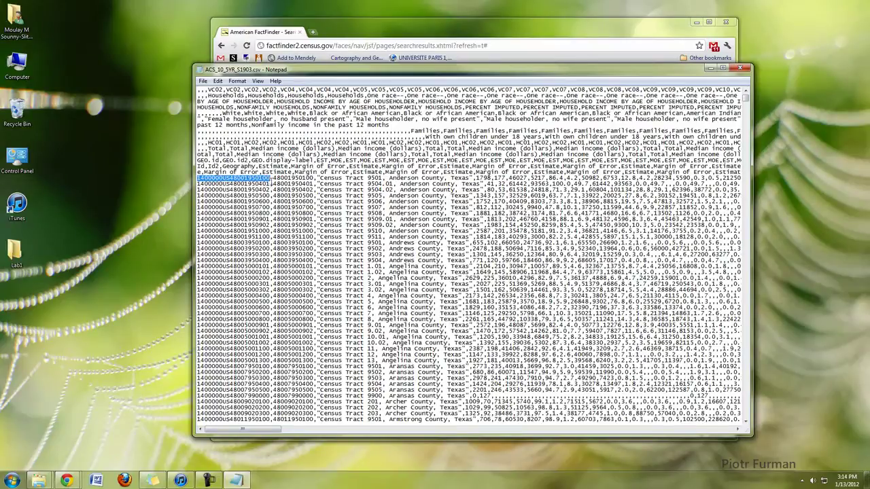
drag(289, 179, 312, 184)
click(419, 191)
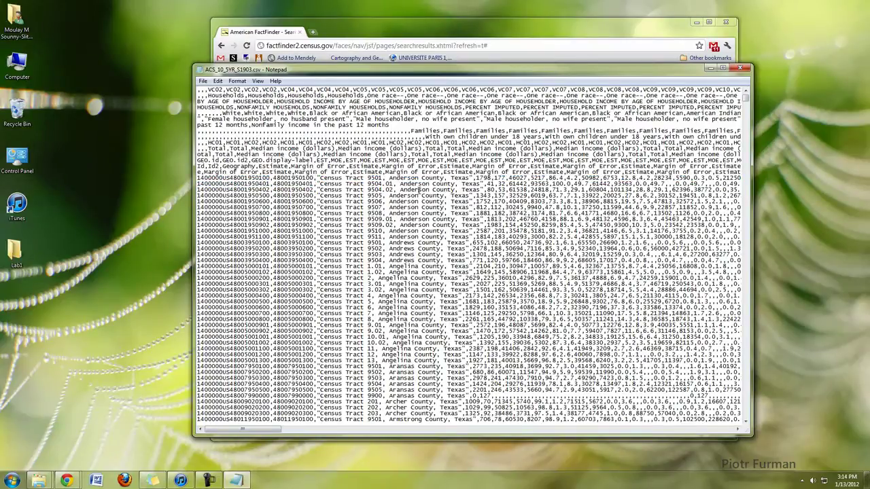
click(745, 69)
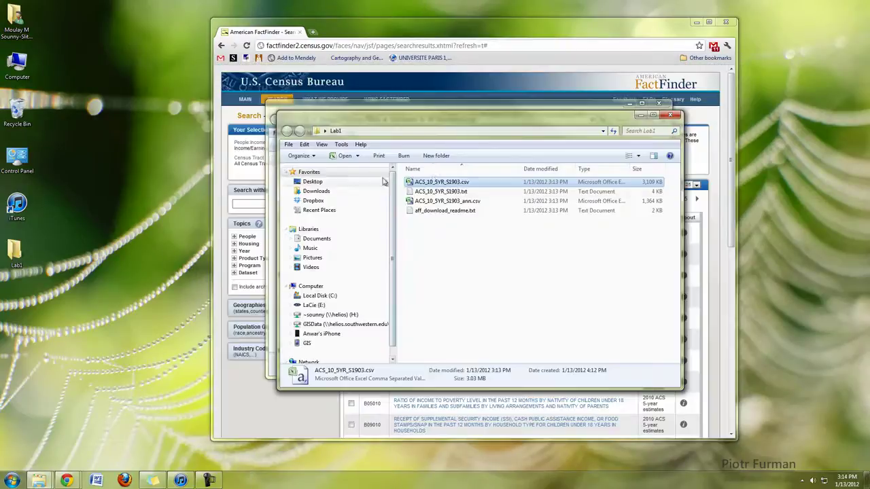
Open ACS_10_5YR_S1903.csv in Excel, autofit column A, then close Excel without saving
double_click(435, 184)
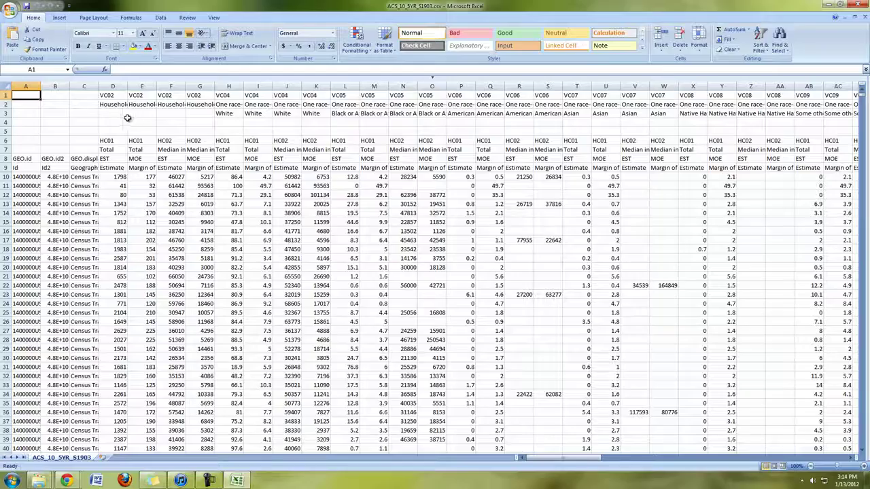
double_click(41, 91)
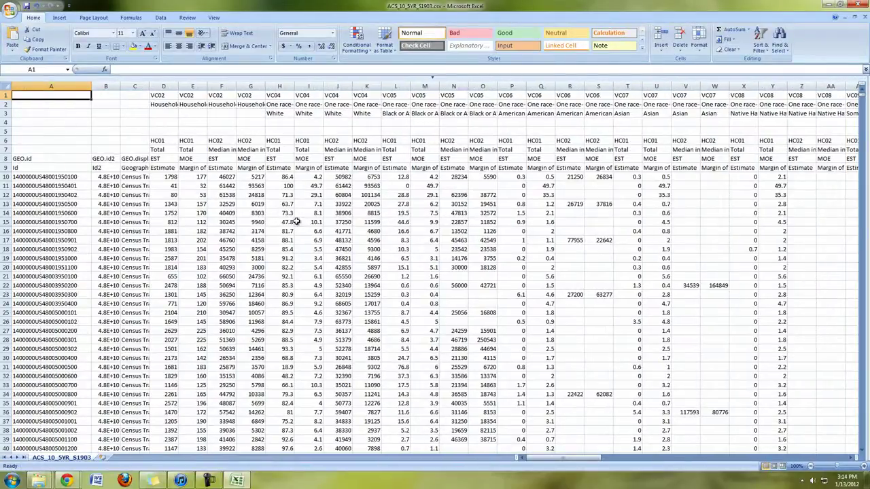
click(858, 5)
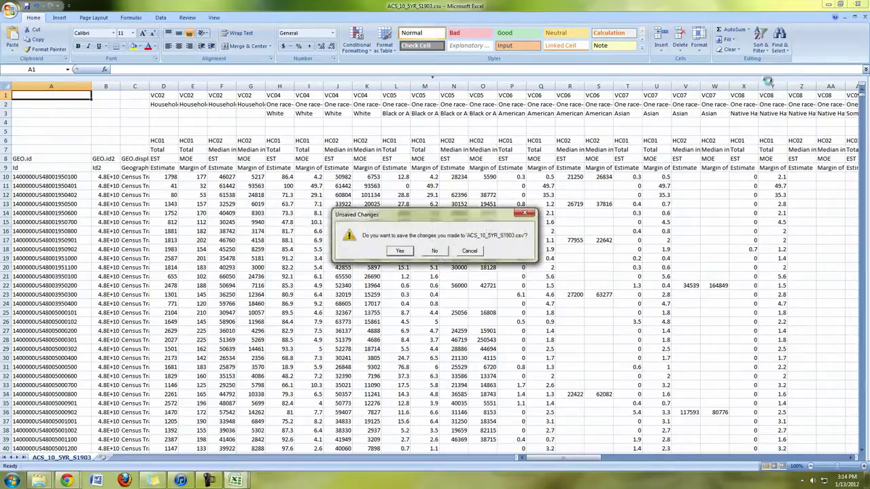
click(435, 251)
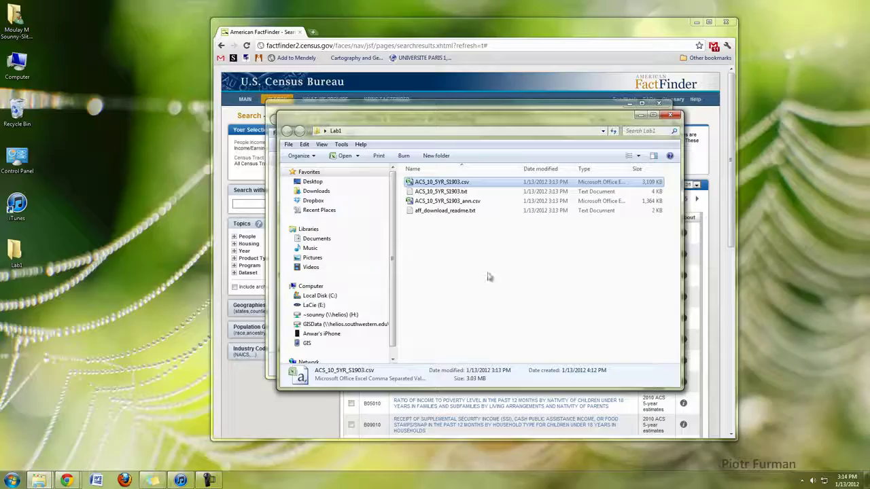